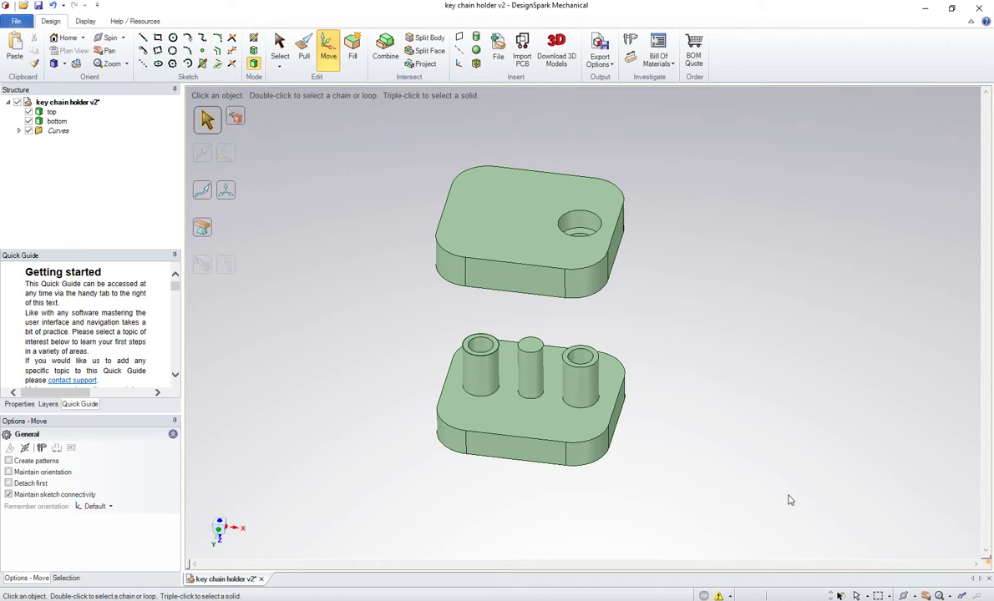
Save and close the key chain holder v2 design, and reopen it from the recent documents.
{"action": "mouse_move", "coordinate": [792, 517]}
{"action": "middle_mouse_down"}
{"action": "mouse_move", "coordinate": [761, 493]}
{"action": "mouse_move", "coordinate": [750, 437]}
{"action": "mouse_move", "coordinate": [767, 506]}
{"action": "middle_mouse_up"}
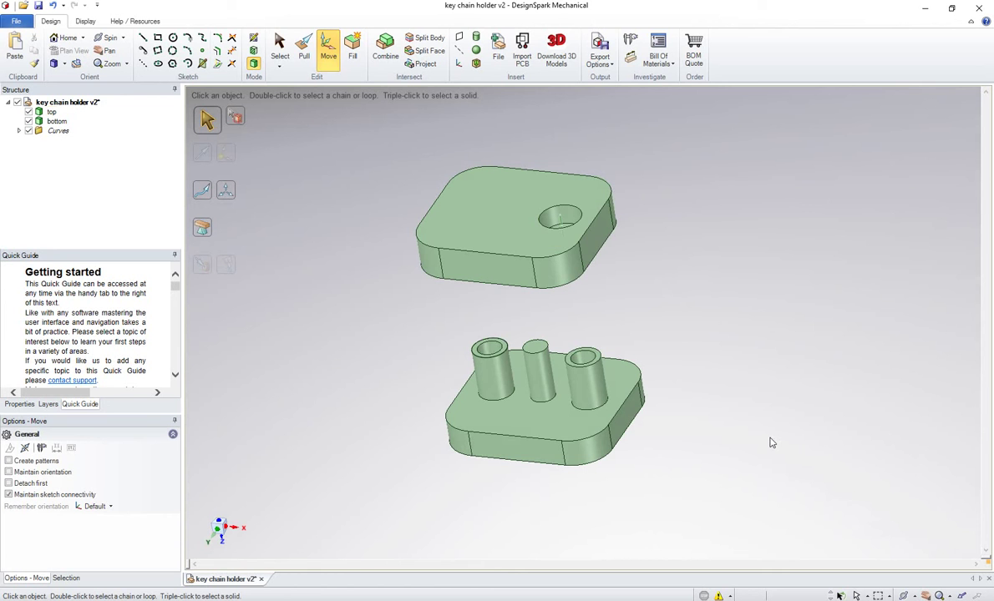
{"action": "left_click", "coordinate": [261, 580]}
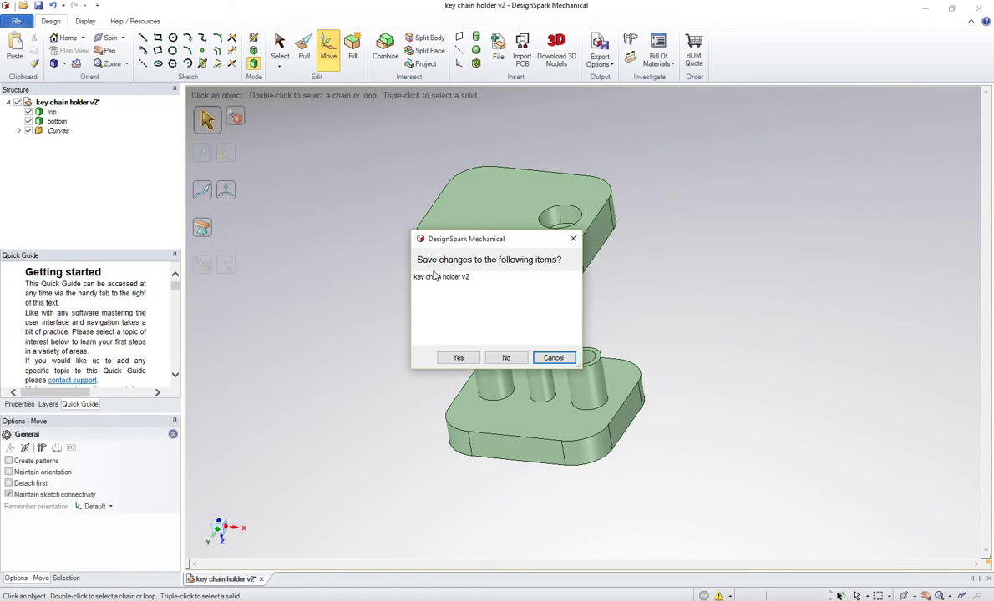
{"action": "left_click", "coordinate": [460, 359]}
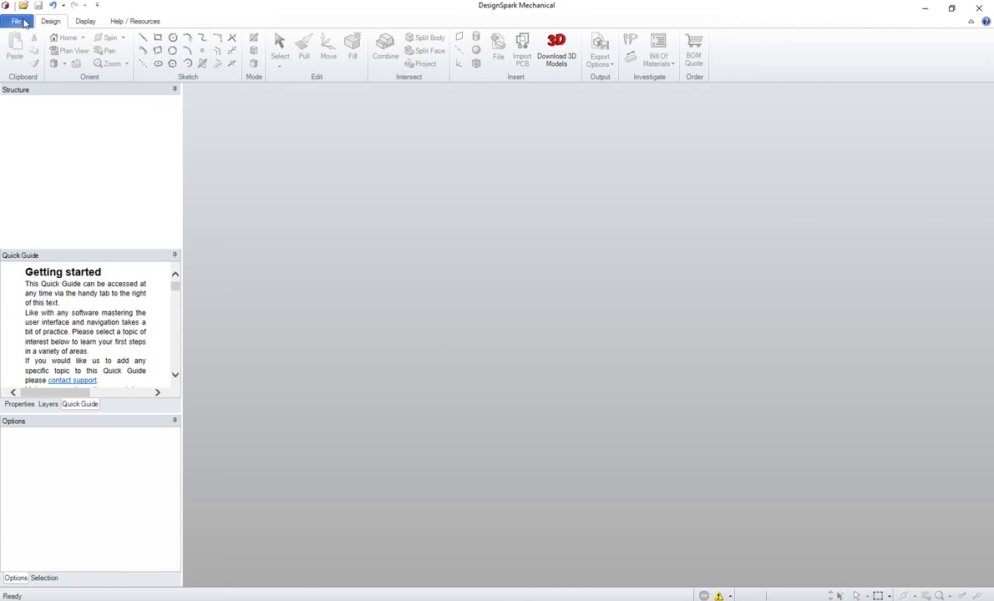
{"action": "left_click", "coordinate": [16, 21]}
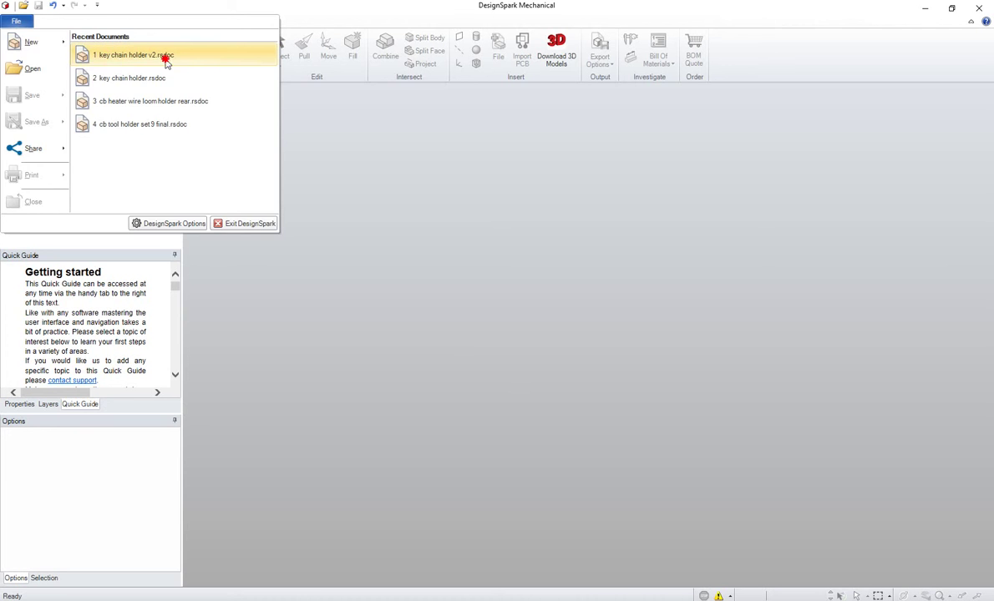
{"action": "left_click", "coordinate": [119, 54]}
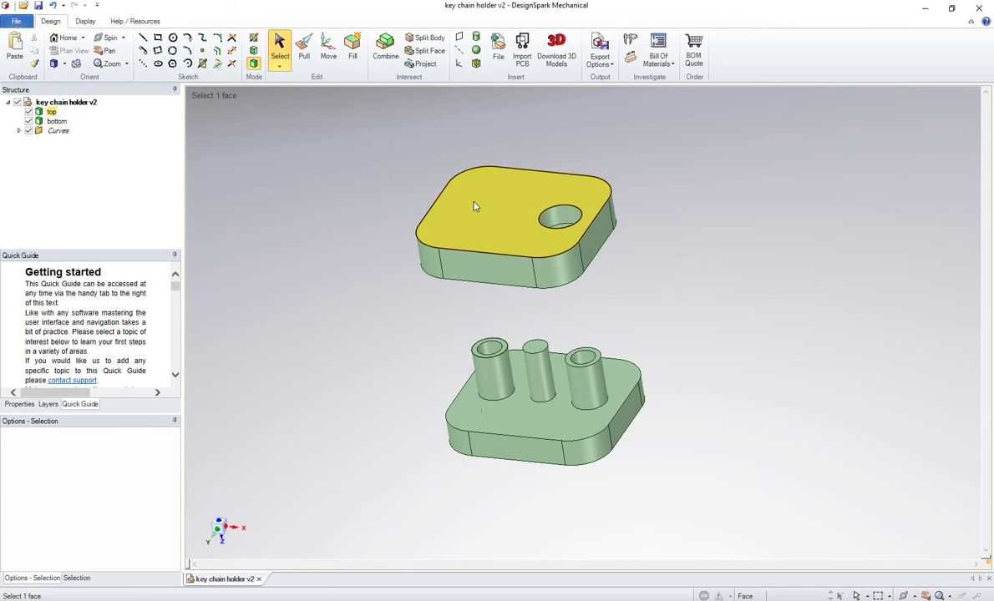
{"action": "mouse_move", "coordinate": [468, 216]}
{"action": "middle_mouse_down"}
{"action": "mouse_move", "coordinate": [716, 306]}
{"action": "mouse_move", "coordinate": [765, 384]}
{"action": "mouse_move", "coordinate": [763, 298]}
{"action": "mouse_move", "coordinate": [768, 342]}
{"action": "mouse_move", "coordinate": [756, 368]}
{"action": "middle_mouse_up"}
{"action": "scroll", "coordinate": [457, 401], "scroll_direction": "up", "scroll_amount": 2}
{"action": "left_click", "coordinate": [448, 329]}
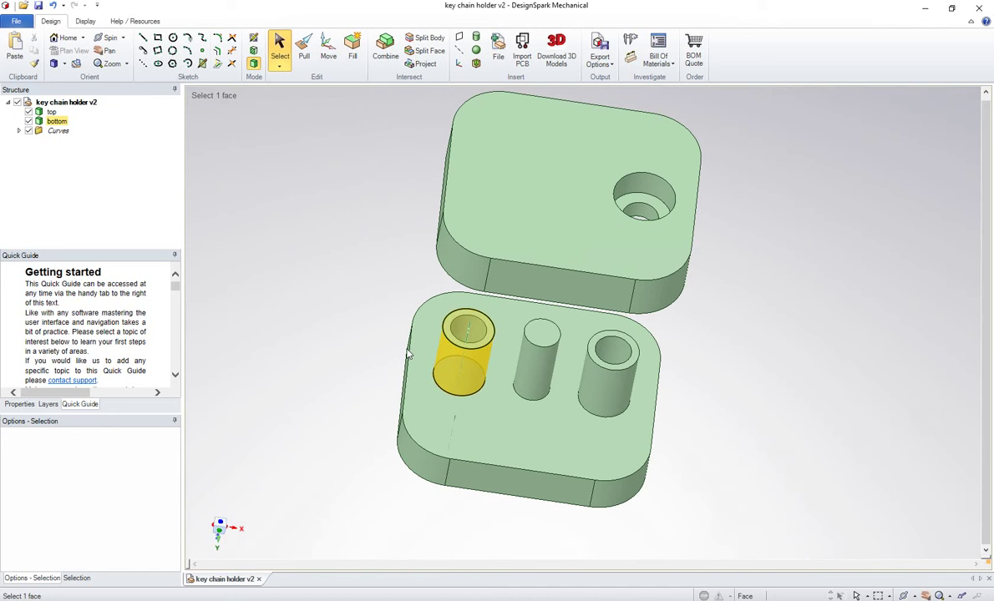
{"action": "left_click", "coordinate": [462, 368]}
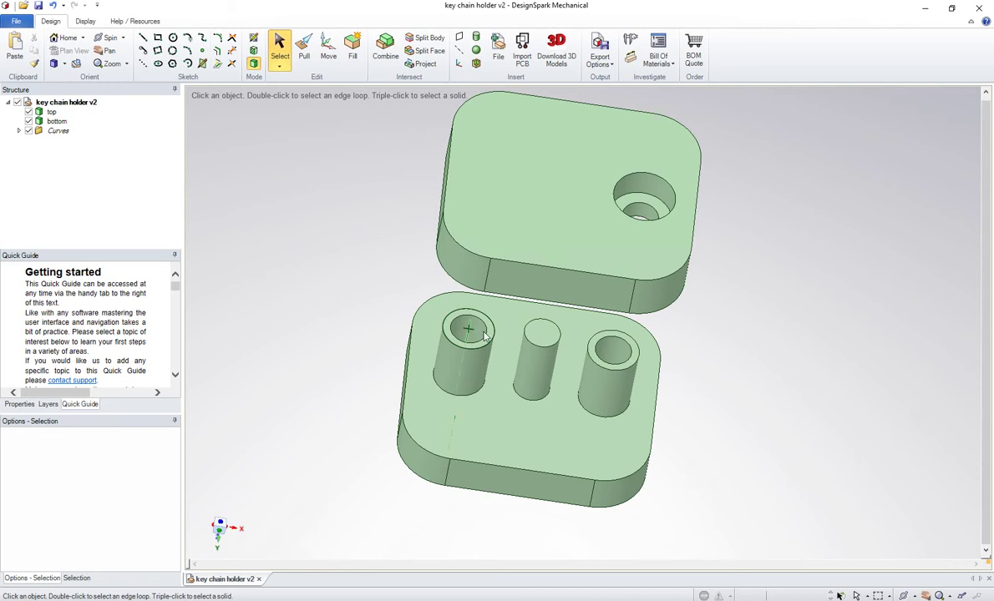
{"action": "left_click", "coordinate": [490, 336]}
{"action": "key", "text": "Escape"}
{"action": "key", "text": "super+alt+d"}
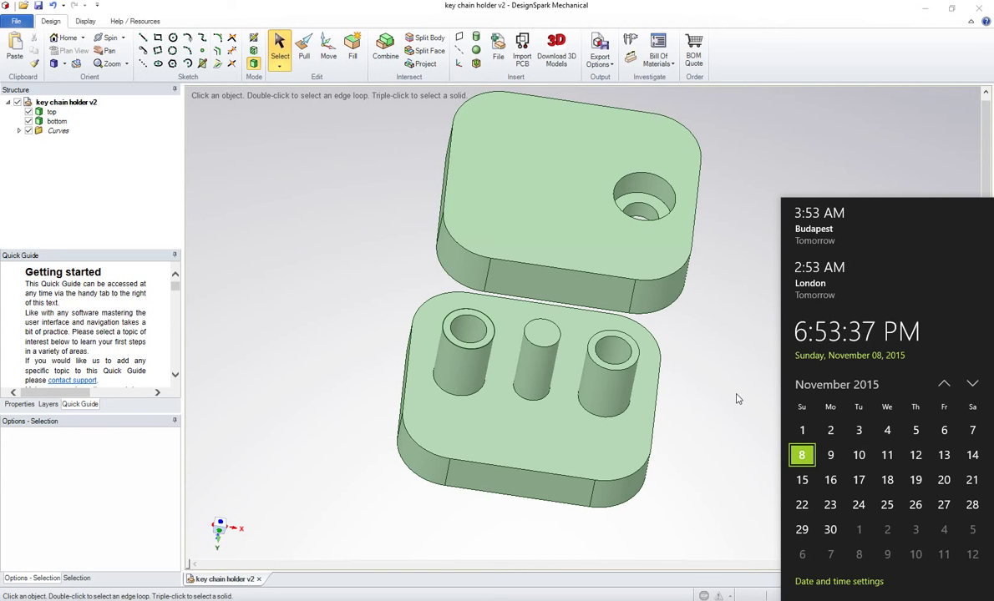
{"action": "left_click", "coordinate": [728, 437]}
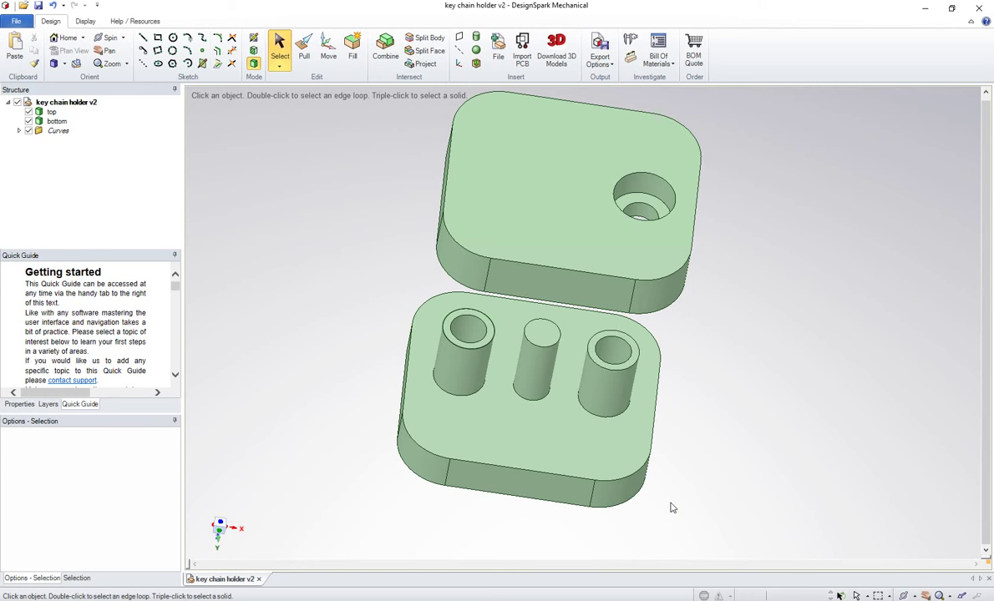
Sketch concentric 3.5 mm and 5 mm circles on the end face of the bottom part's left hollow post.
{"action": "mouse_move", "coordinate": [785, 406]}
{"action": "middle_mouse_down"}
{"action": "mouse_move", "coordinate": [788, 479]}
{"action": "mouse_move", "coordinate": [785, 399]}
{"action": "middle_mouse_up"}
{"action": "left_click", "coordinate": [489, 341]}
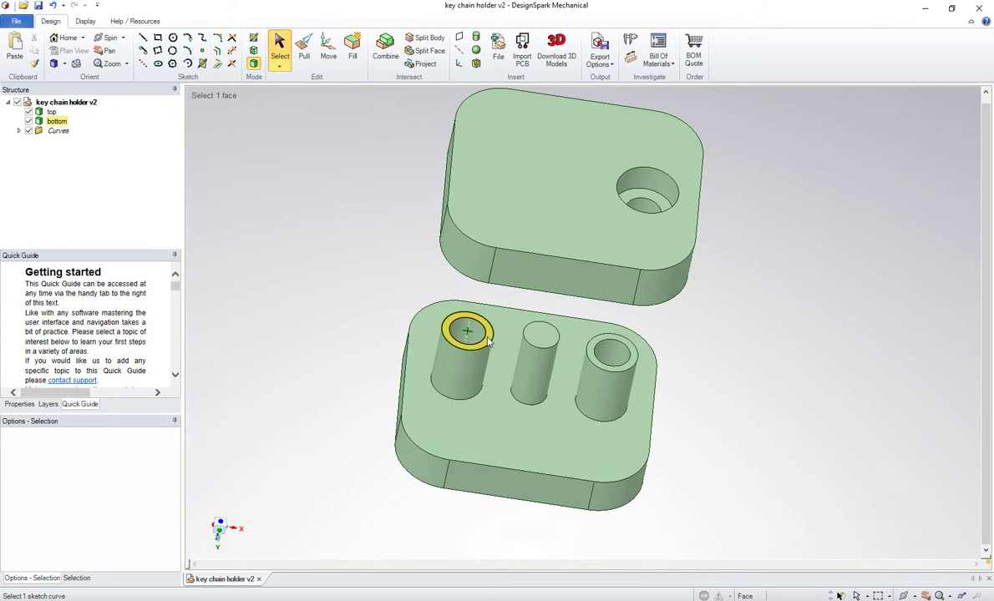
{"action": "left_click", "coordinate": [490, 341]}
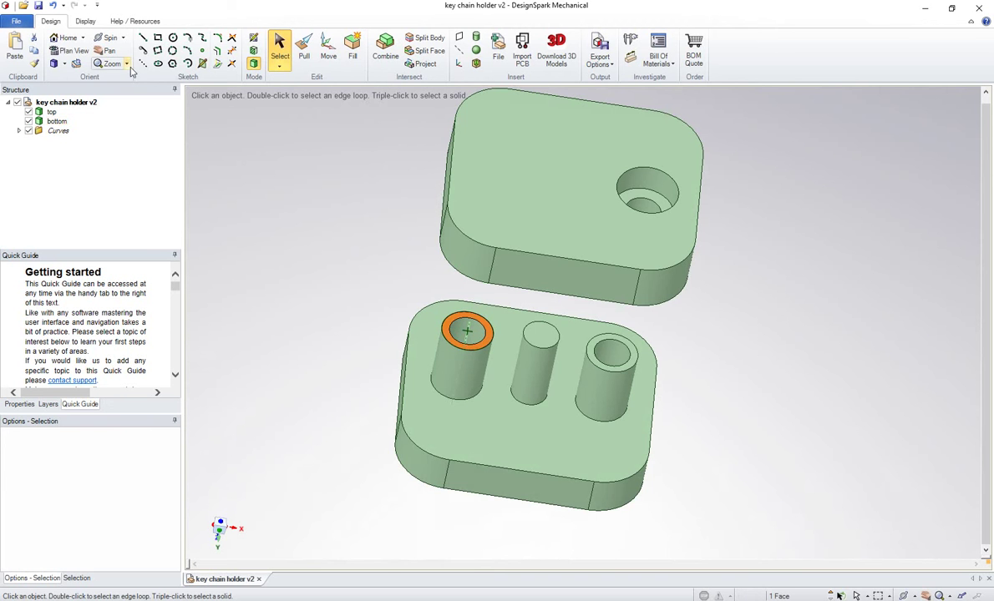
{"action": "left_click", "coordinate": [74, 50]}
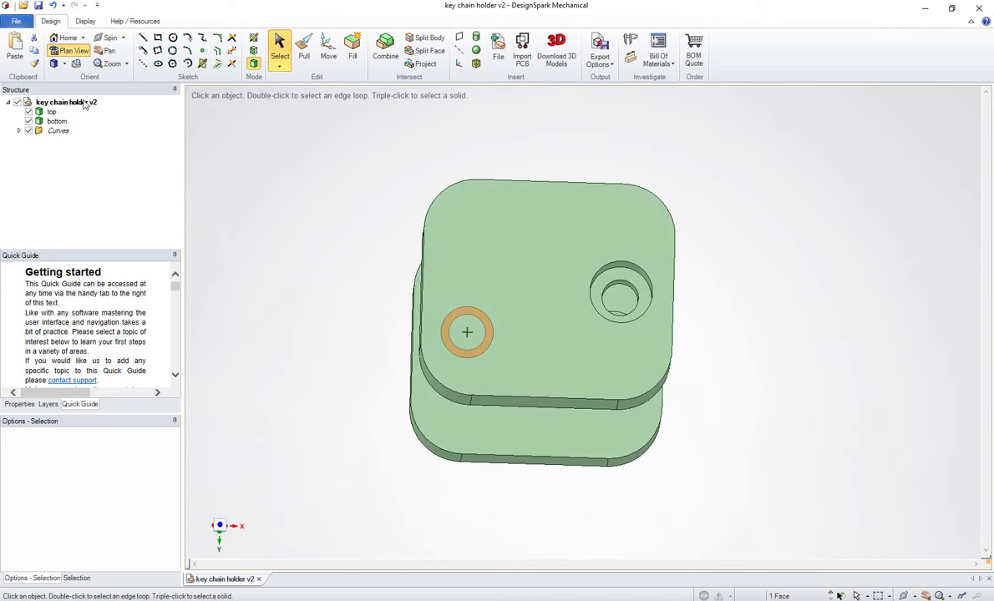
{"action": "left_click", "coordinate": [172, 38]}
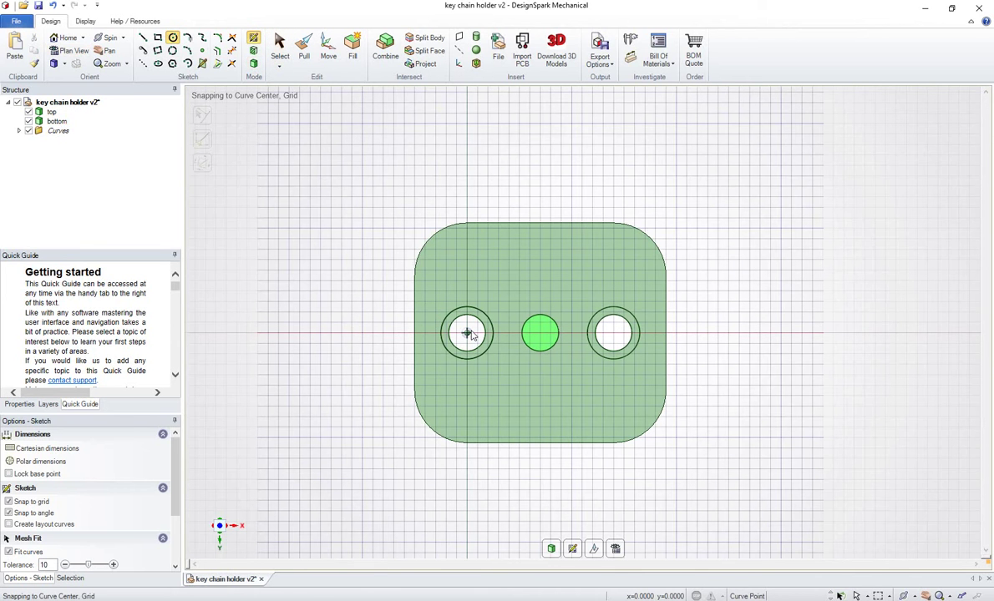
{"action": "left_click", "coordinate": [467, 333]}
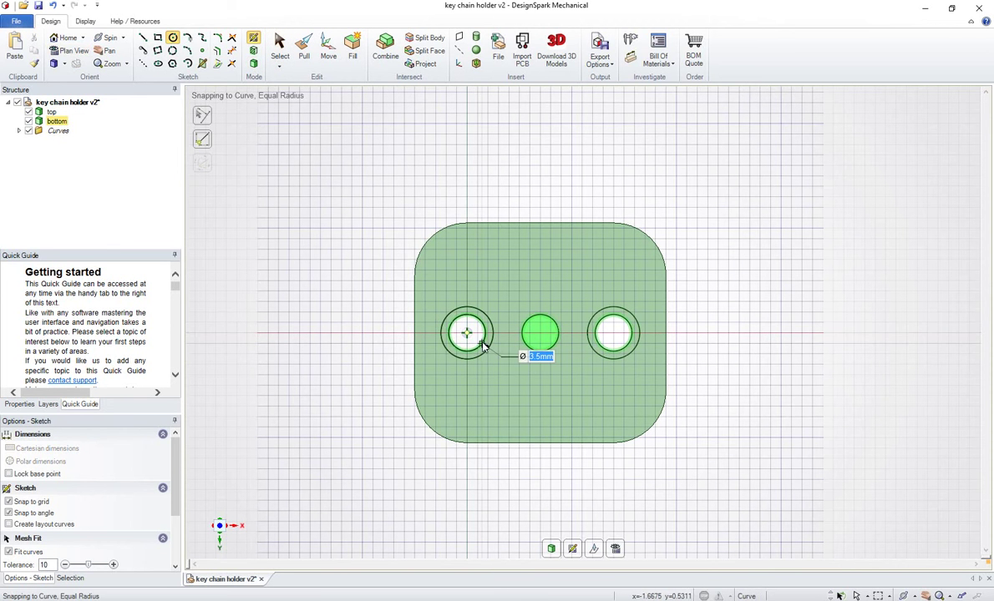
{"action": "left_click", "coordinate": [486, 343]}
{"action": "left_click", "coordinate": [467, 334]}
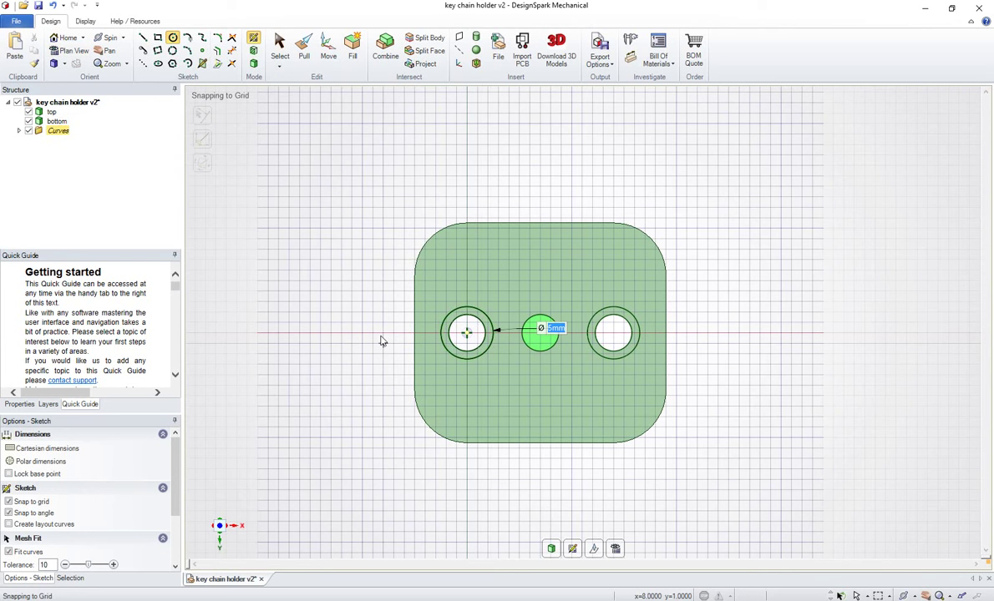
Convert the sketch to 3D and move the circular surface from the left post up to the underside of the top plate.
{"action": "left_click", "coordinate": [253, 65]}
{"action": "mouse_move", "coordinate": [352, 430]}
{"action": "middle_mouse_down"}
{"action": "mouse_move", "coordinate": [361, 299]}
{"action": "mouse_move", "coordinate": [349, 343]}
{"action": "middle_mouse_up"}
{"action": "left_click", "coordinate": [58, 131]}
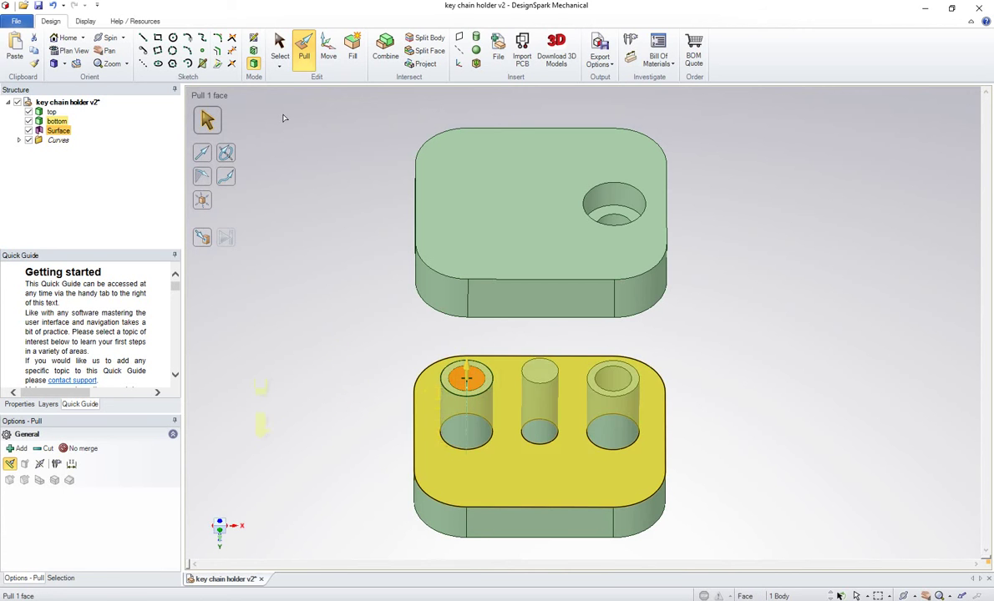
{"action": "key", "text": "m"}
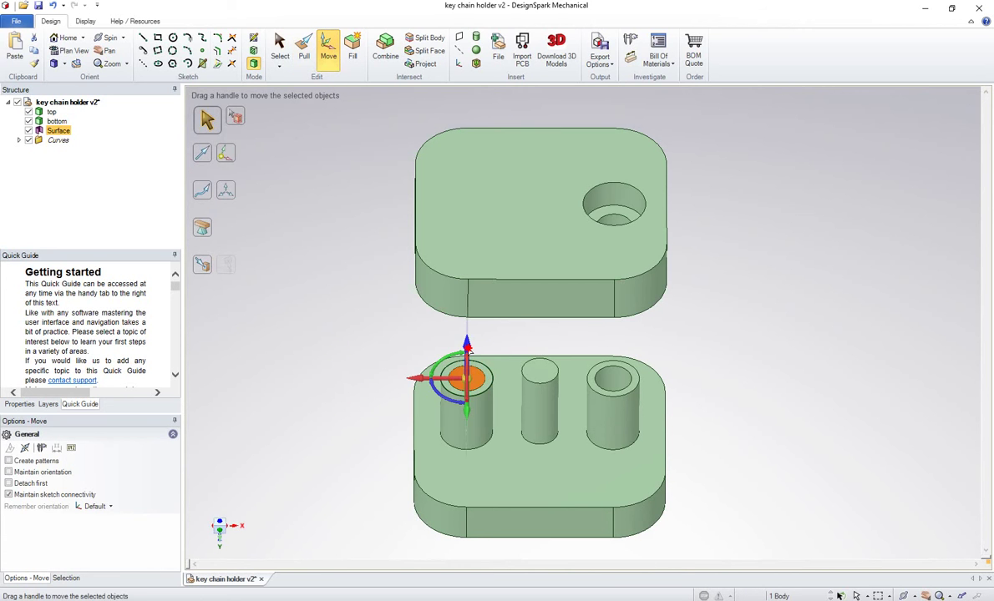
{"action": "left_click", "coordinate": [466, 350]}
{"action": "left_click", "coordinate": [206, 267]}
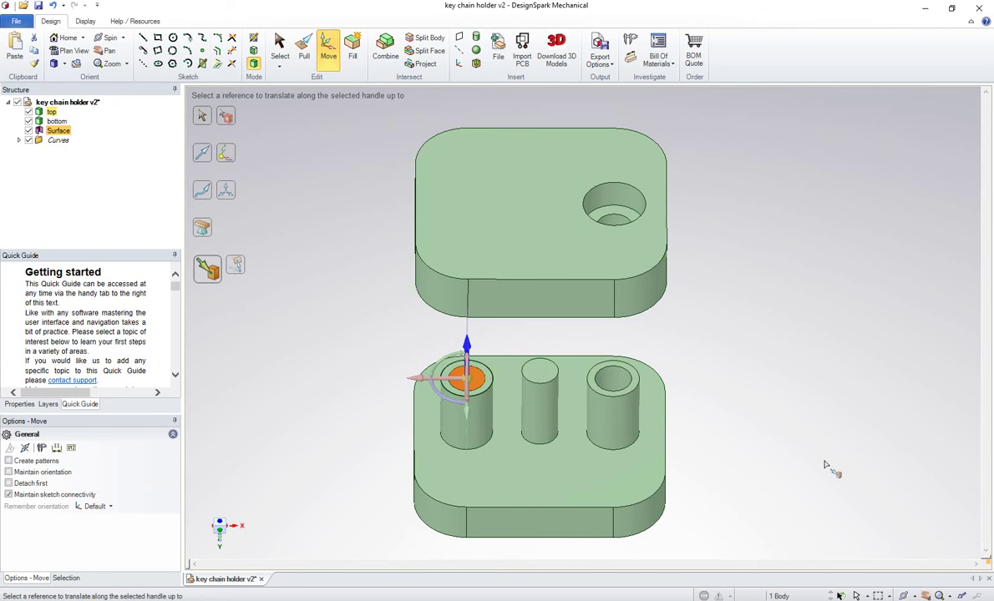
{"action": "middle_click_drag", "start_coordinate": [792, 415], "coordinate": [786, 266]}
{"action": "left_click", "coordinate": [465, 233]}
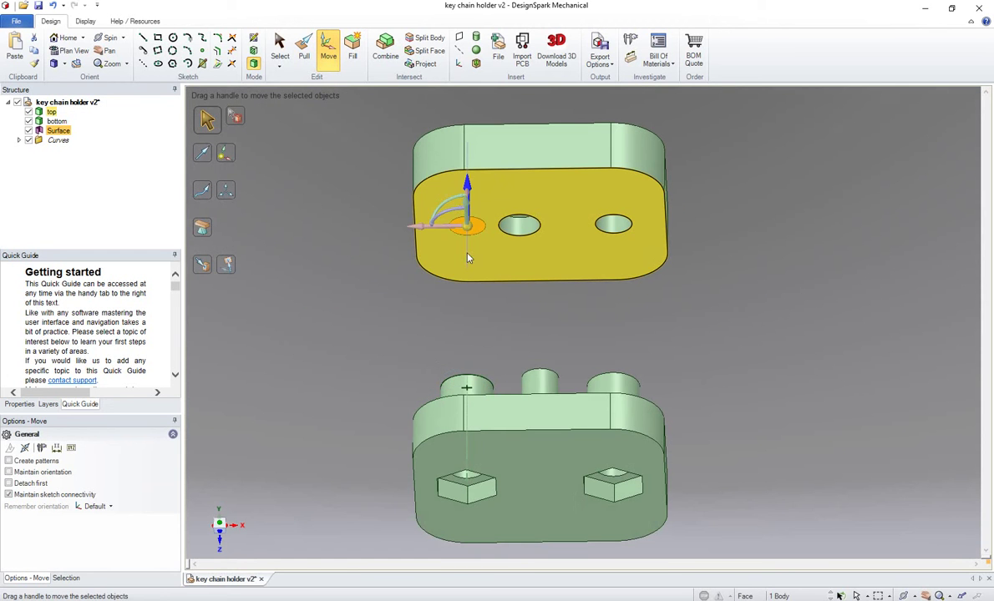
{"action": "left_click", "coordinate": [777, 320]}
{"action": "middle_click_drag", "start_coordinate": [768, 341], "coordinate": [769, 331]}
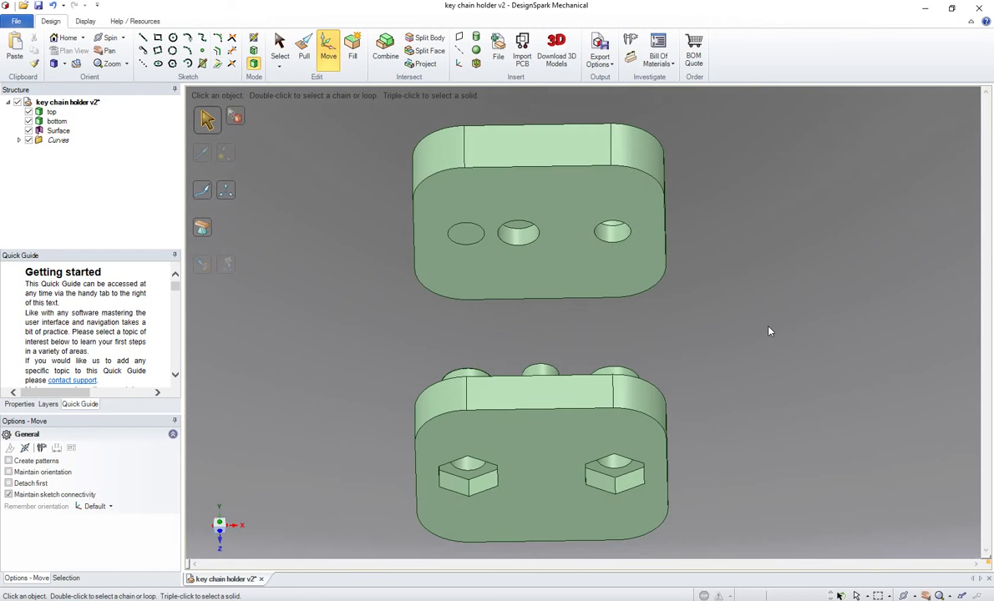
Pull the circular surface on the top plate's underside upward by about 15.6 mm, through the plate.
{"action": "left_click", "coordinate": [304, 50]}
{"action": "left_click", "coordinate": [469, 237]}
{"action": "middle_click_drag", "start_coordinate": [787, 300], "coordinate": [777, 251]}
{"action": "left_click", "coordinate": [505, 222]}
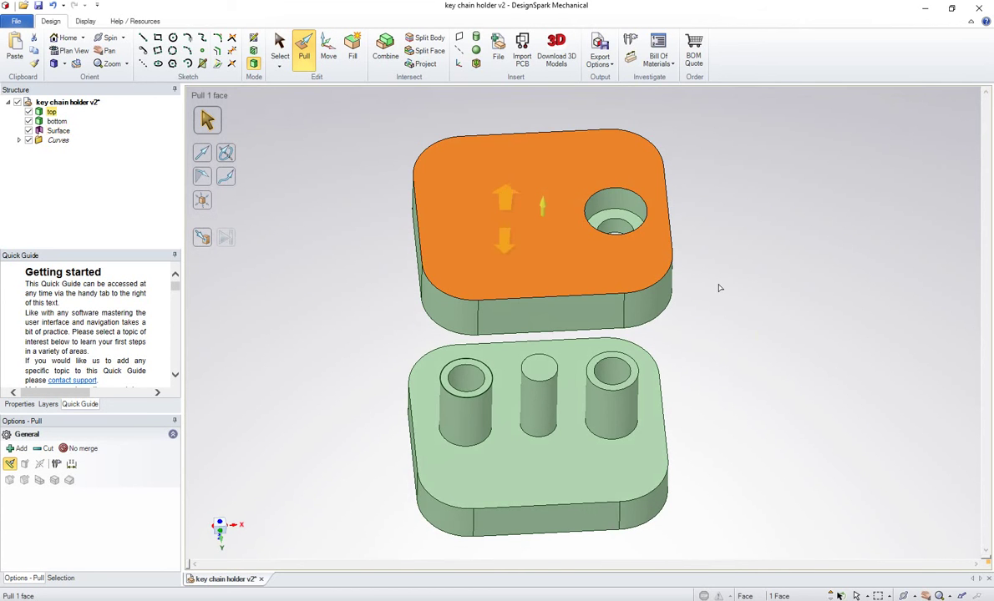
{"action": "left_click", "coordinate": [765, 338]}
{"action": "middle_click_drag", "start_coordinate": [767, 437], "coordinate": [720, 245]}
{"action": "left_click", "coordinate": [483, 251]}
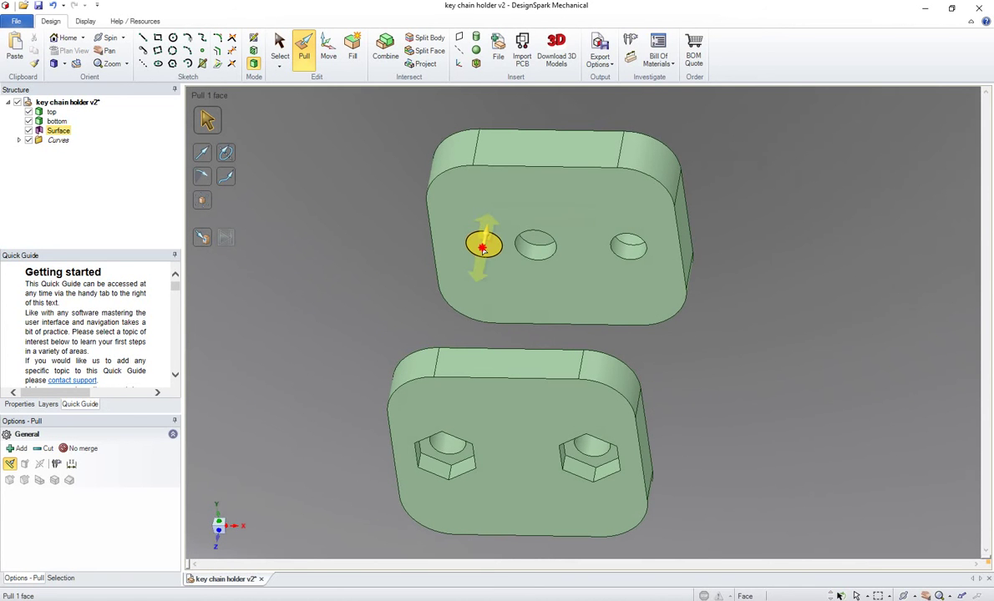
{"action": "left_click", "coordinate": [483, 251]}
{"action": "left_click_drag", "start_coordinate": [484, 246], "coordinate": [536, 142]}
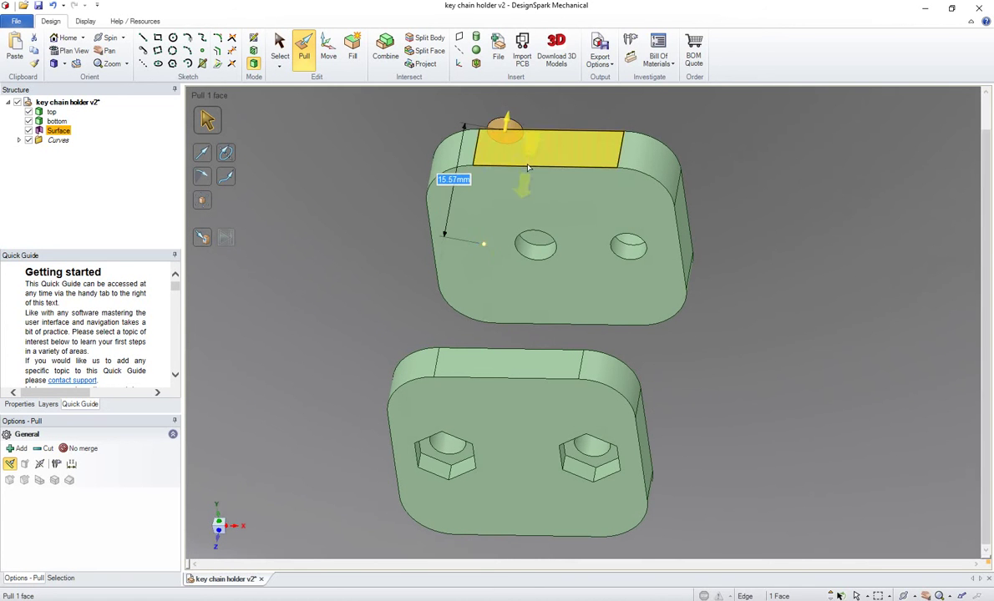
{"action": "left_click", "coordinate": [754, 295]}
Cut a through hole in the top plate by pulling the raised circular surface up to the plate's underside.
{"action": "middle_click_drag", "start_coordinate": [754, 295], "coordinate": [794, 439]}
{"action": "left_click", "coordinate": [505, 144]}
{"action": "left_click", "coordinate": [206, 240]}
{"action": "middle_click_drag", "start_coordinate": [799, 419], "coordinate": [849, 288]}
{"action": "left_click", "coordinate": [517, 198]}
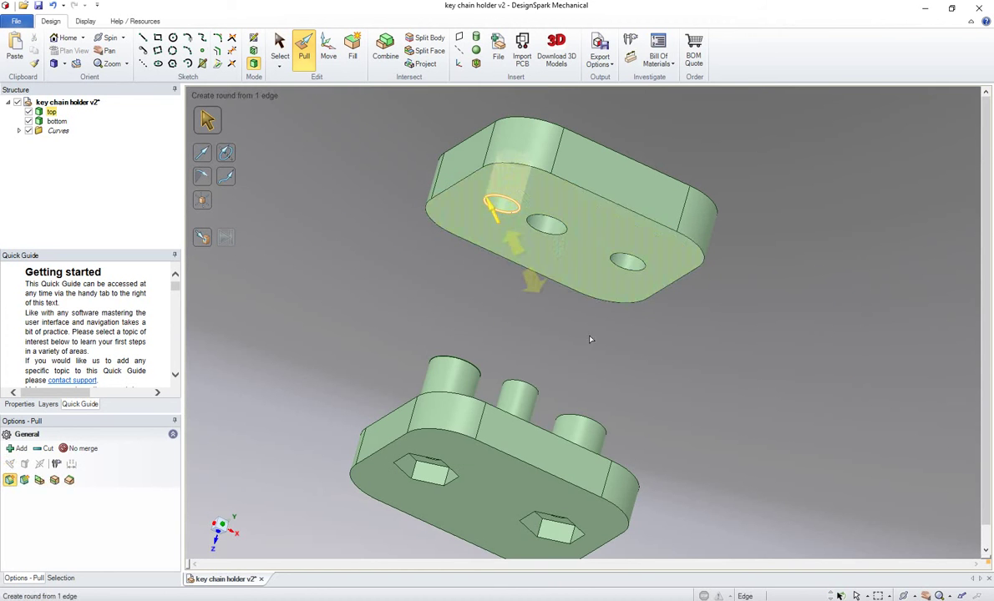
{"action": "middle_click_drag", "start_coordinate": [803, 361], "coordinate": [770, 474]}
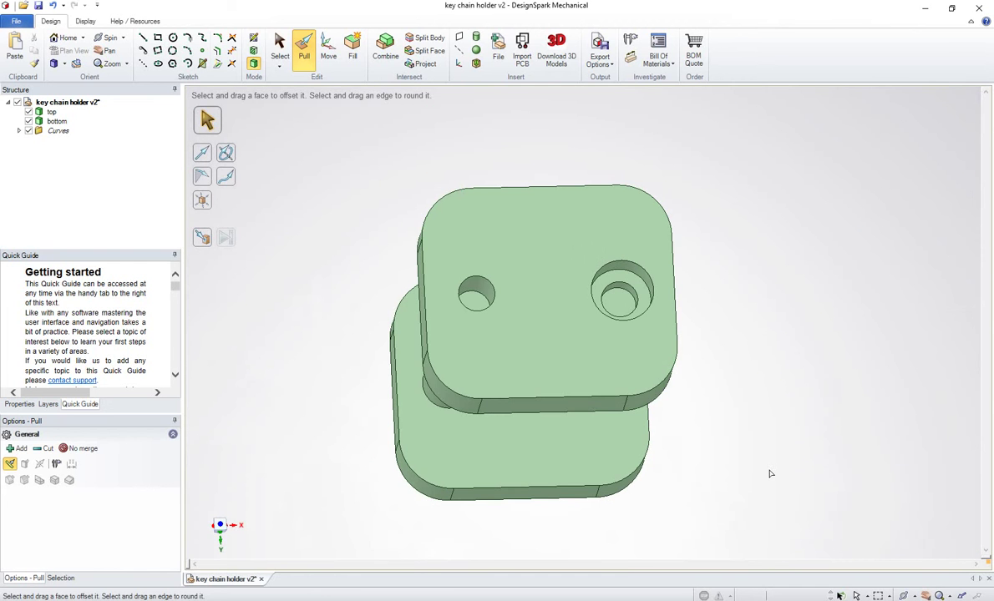
Sketch 6 mm circles on the top plate's upper face, centered on the counterbored hole and the new left hole.
{"action": "left_click", "coordinate": [280, 49]}
{"action": "left_click", "coordinate": [476, 265]}
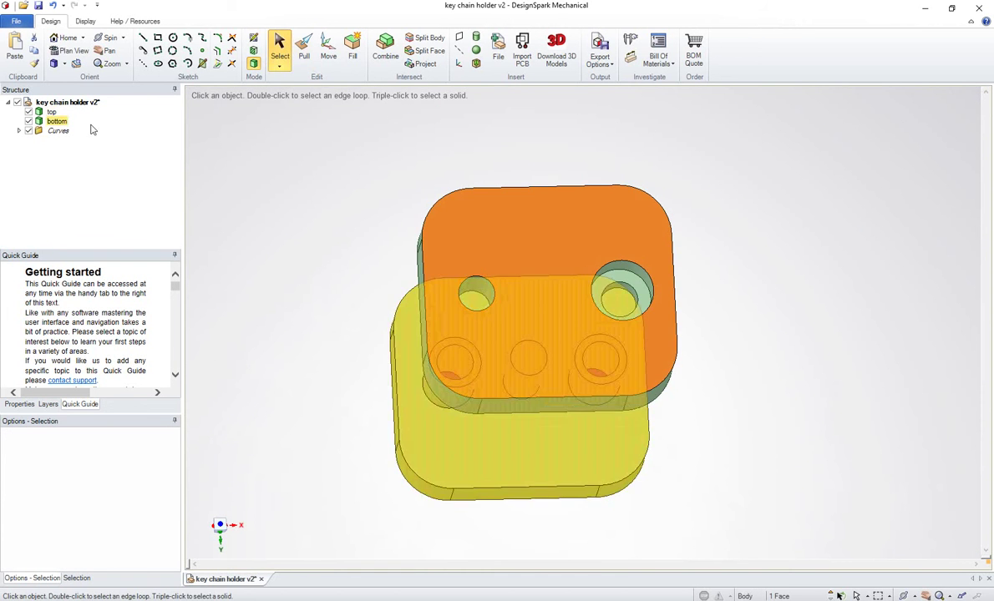
{"action": "left_click", "coordinate": [74, 51]}
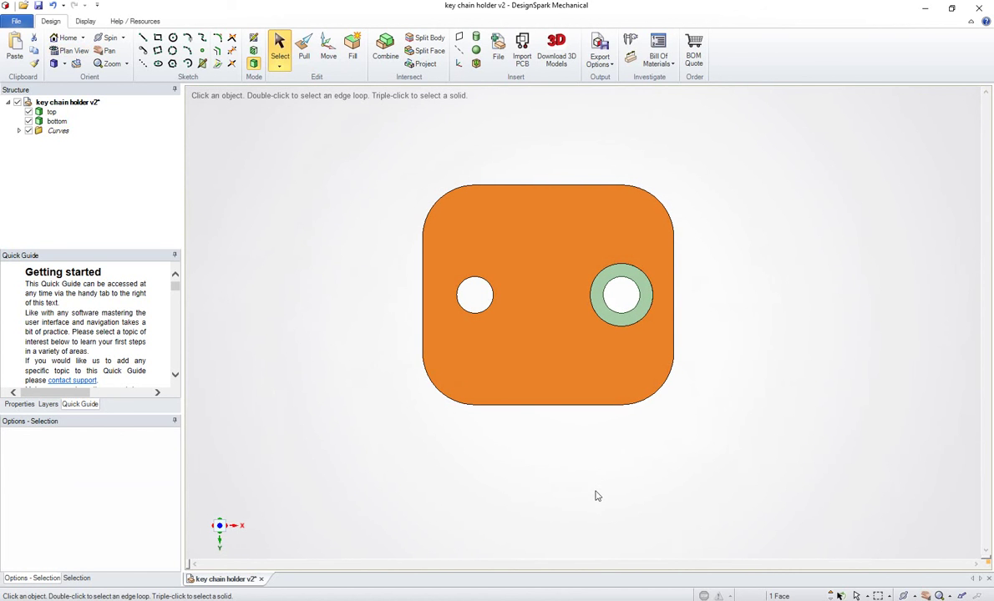
{"action": "left_click", "coordinate": [173, 38]}
{"action": "left_click", "coordinate": [621, 295]}
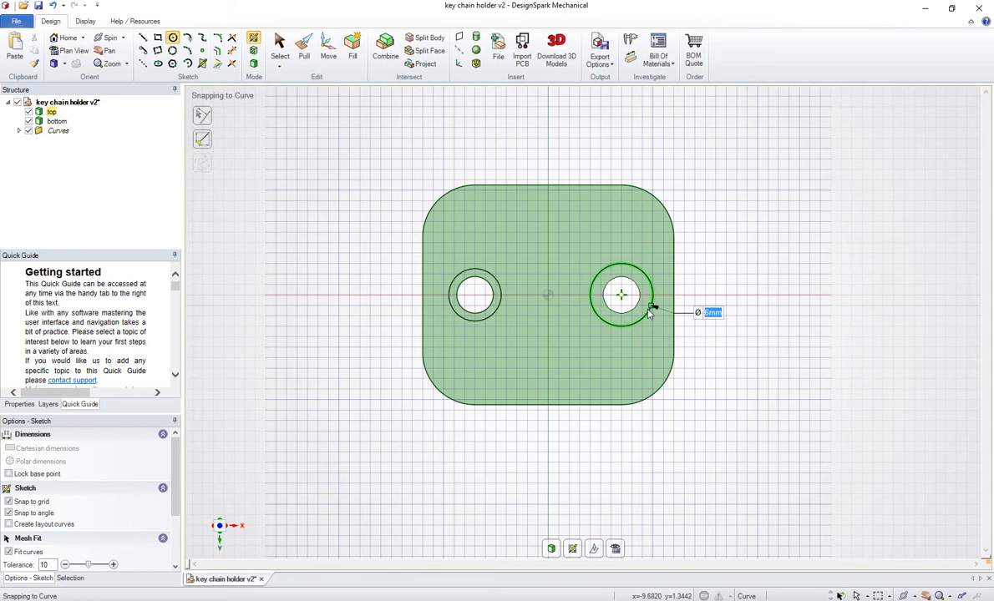
{"action": "left_click", "coordinate": [649, 309]}
{"action": "left_click", "coordinate": [474, 295]}
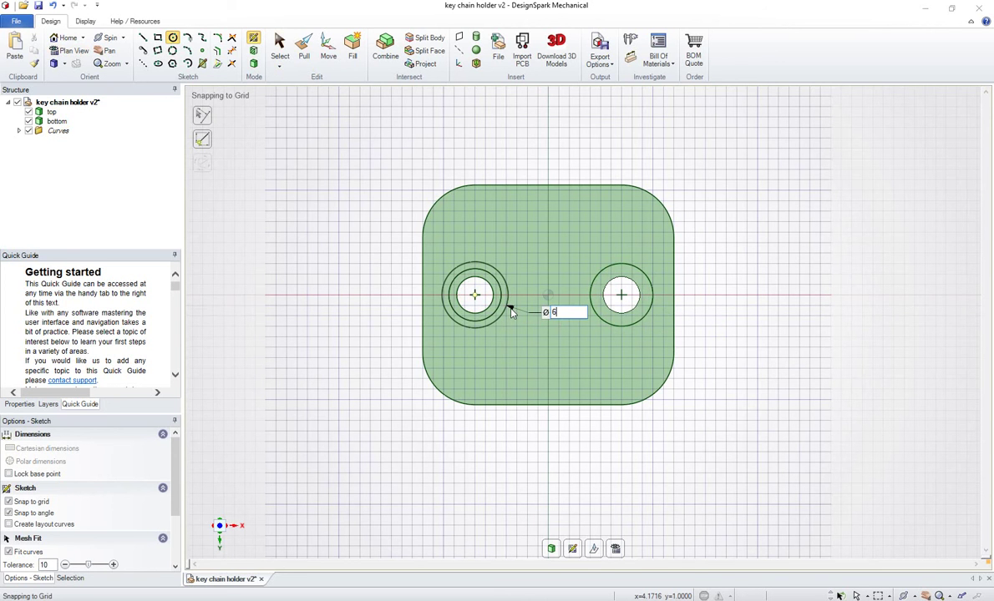
{"action": "left_click", "coordinate": [504, 312]}
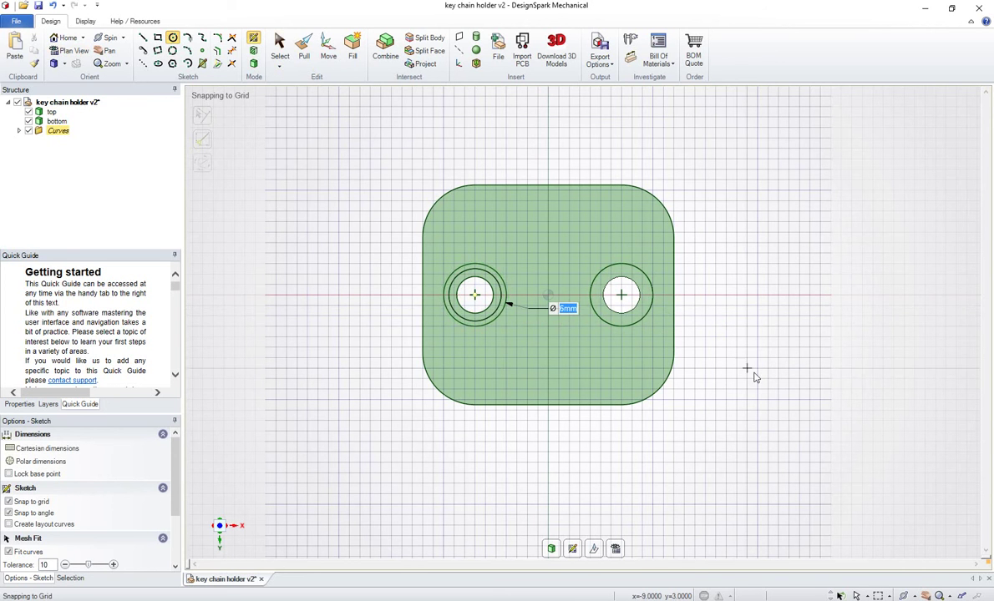
Convert the sketch to 3D and delete the circular surface that fills the new left hole.
{"action": "left_click", "coordinate": [304, 50]}
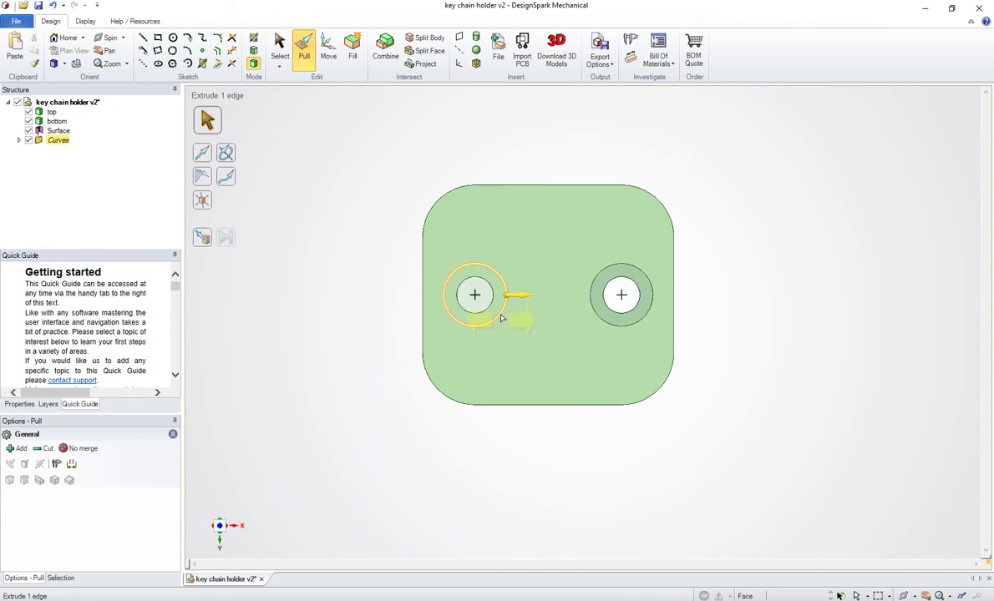
{"action": "scroll", "coordinate": [493, 325], "scroll_direction": "up", "scroll_amount": 3}
{"action": "right_click", "coordinate": [466, 280]}
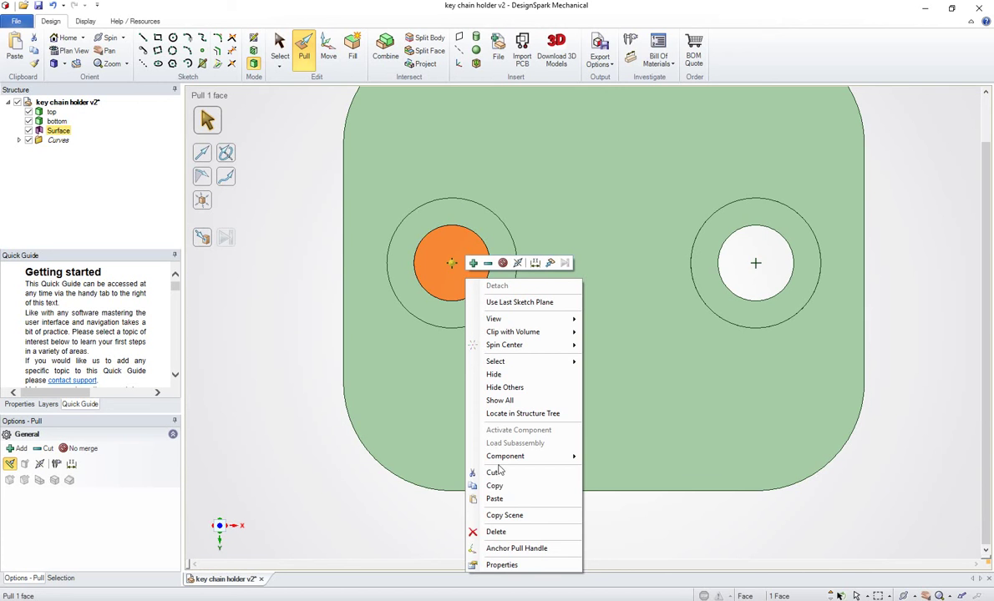
{"action": "left_click", "coordinate": [501, 531]}
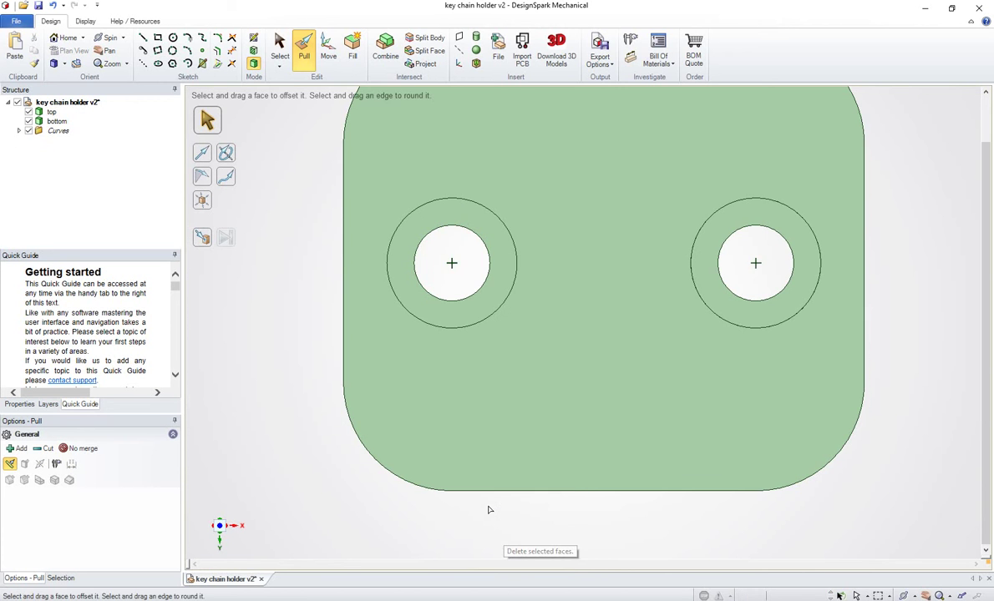
Try to pull the ring-shaped face around the top plate's left hole up to the floor of the right hole's counterbore.
{"action": "middle_click_drag", "start_coordinate": [311, 504], "coordinate": [303, 492]}
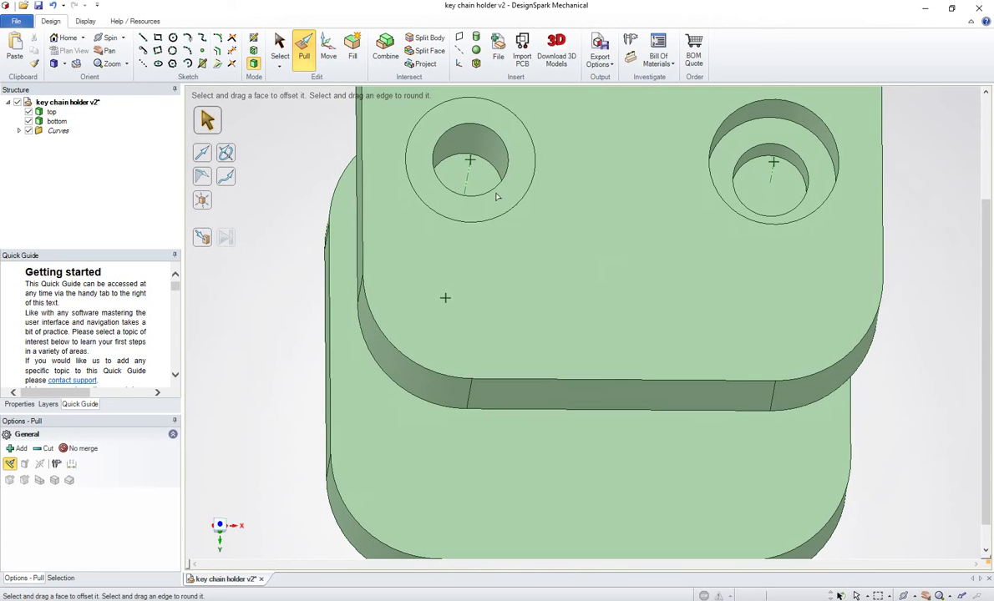
{"action": "left_click", "coordinate": [523, 163]}
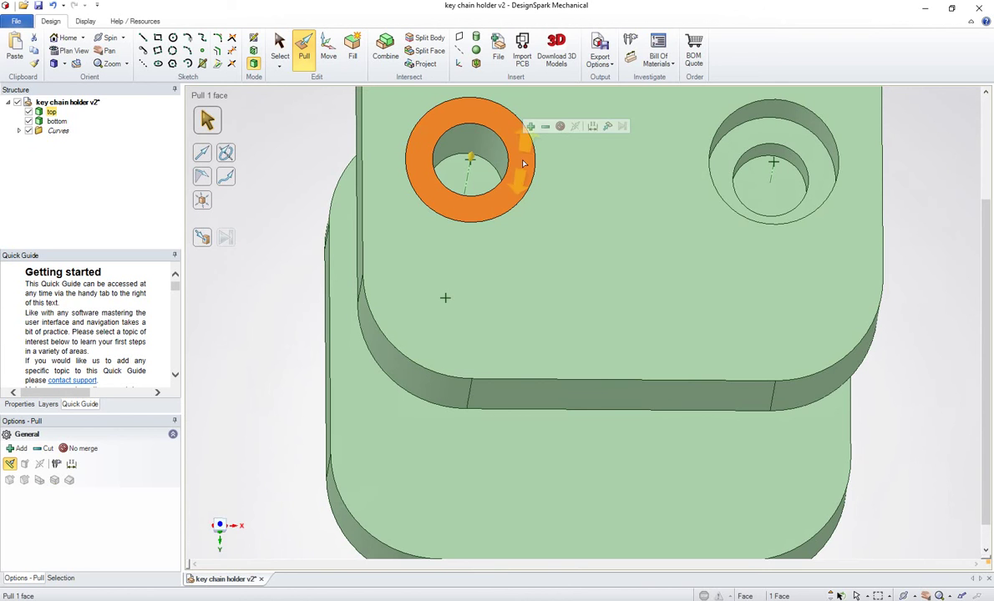
{"action": "left_click", "coordinate": [205, 239]}
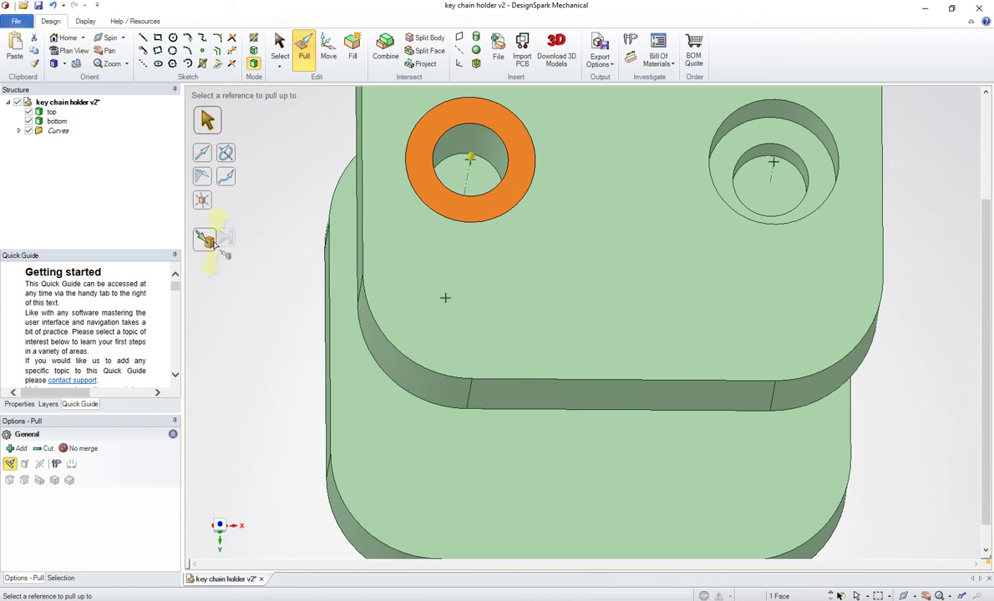
{"action": "left_click", "coordinate": [715, 169]}
{"action": "scroll", "coordinate": [592, 255], "scroll_direction": "down", "scroll_amount": 4}
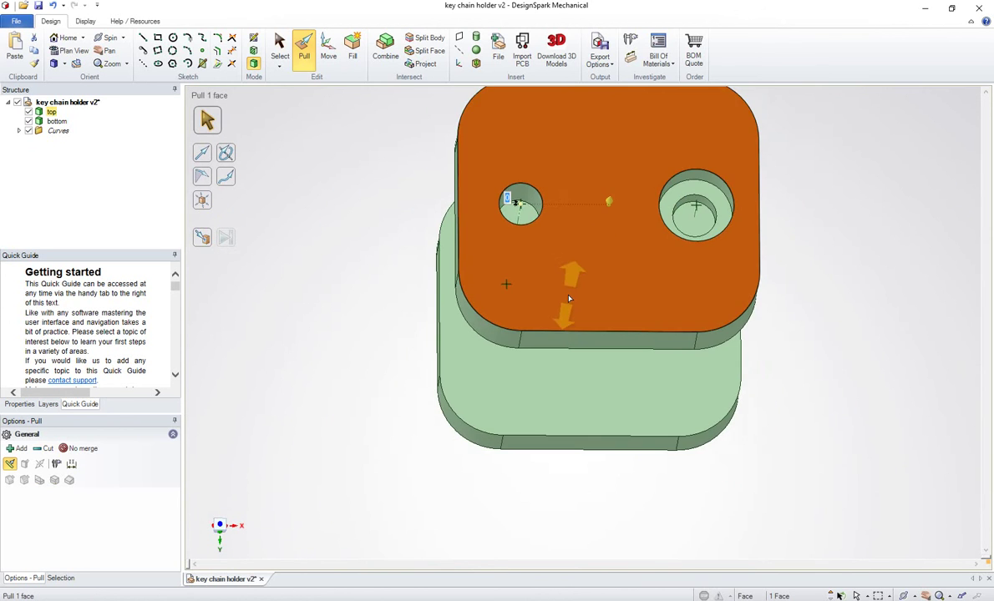
{"action": "left_click", "coordinate": [793, 256]}
{"action": "middle_click_drag", "start_coordinate": [865, 362], "coordinate": [776, 390]}
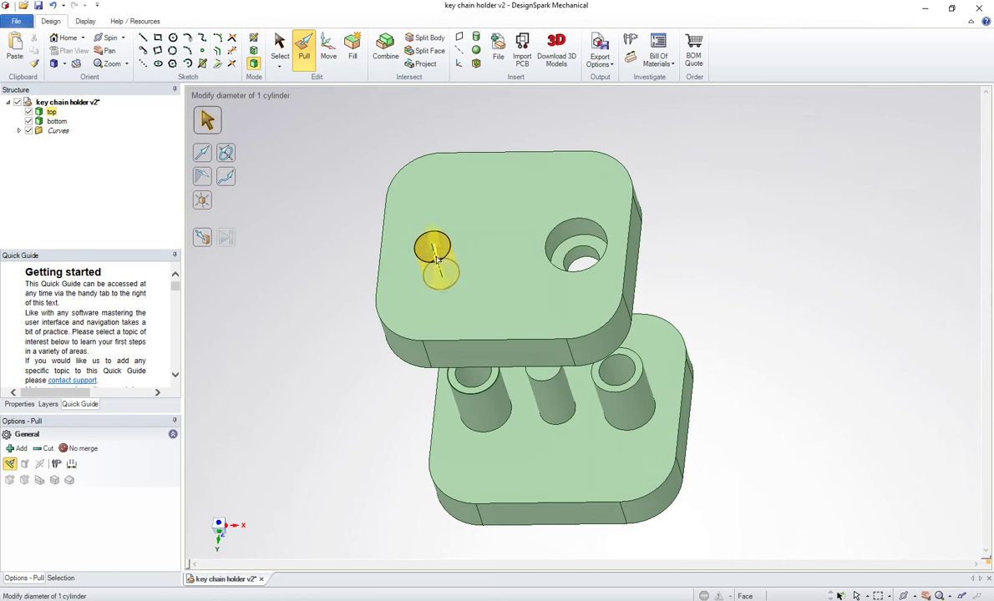
Undo the last pull on the ring-shaped face and save the design.
{"action": "key", "text": "ctrl+z"}
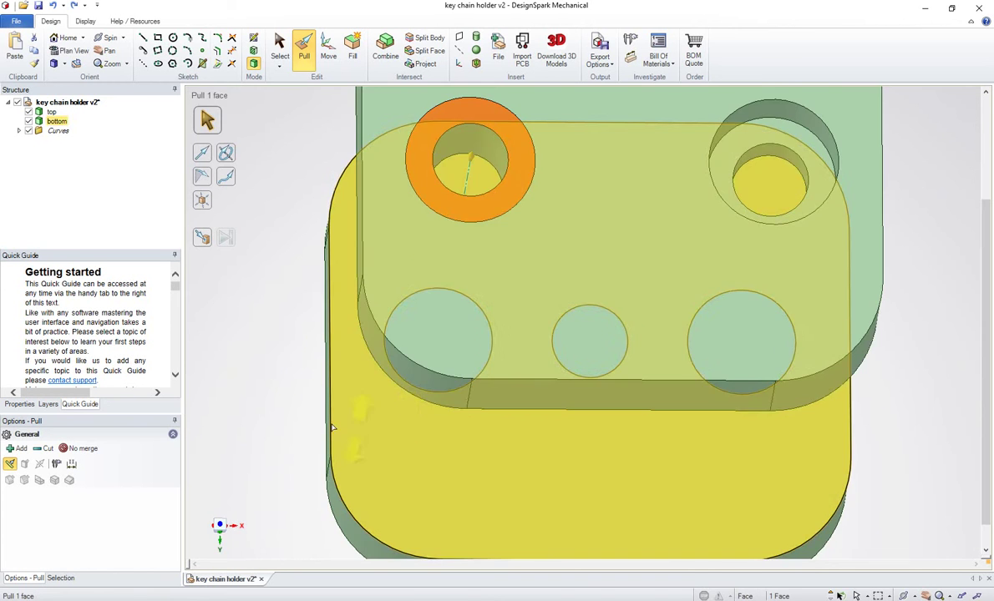
{"action": "left_click", "coordinate": [266, 322]}
{"action": "scroll", "coordinate": [279, 401], "scroll_direction": "down", "scroll_amount": 3}
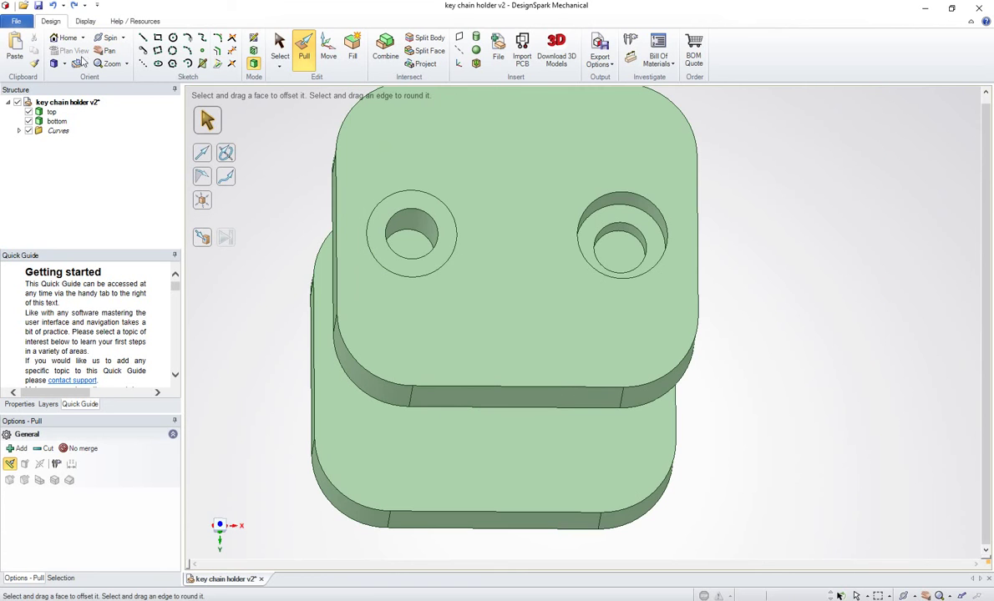
{"action": "left_click", "coordinate": [38, 6]}
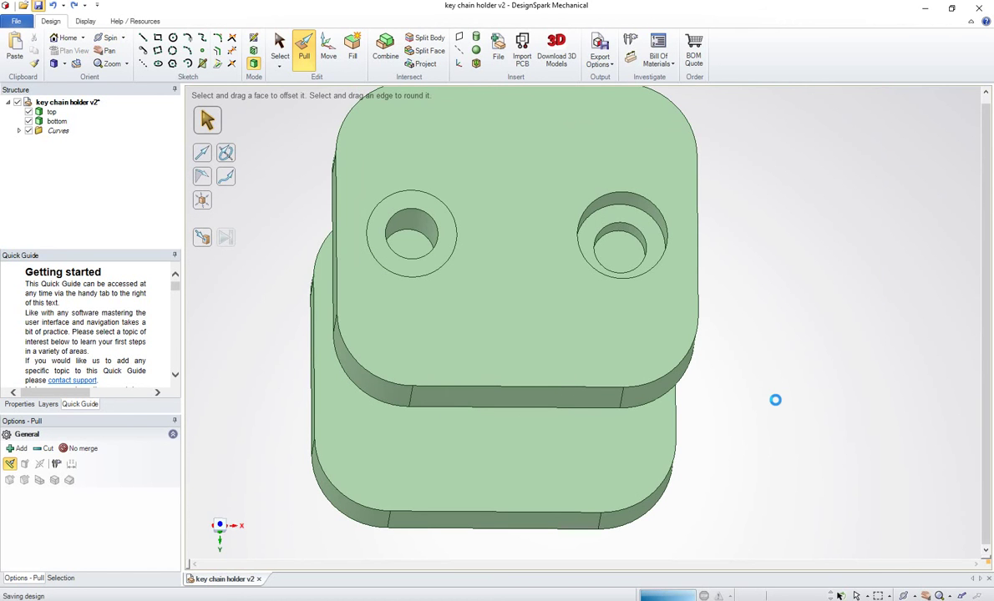
Try to sink the ring-shaped face around the left hole into the top plate to a depth of 3 mm.
{"action": "middle_click_drag", "start_coordinate": [772, 412], "coordinate": [817, 513]}
{"action": "middle_click_drag", "start_coordinate": [818, 417], "coordinate": [767, 417], "text": "shift"}
{"action": "scroll", "coordinate": [769, 421], "scroll_direction": "up", "scroll_amount": 3}
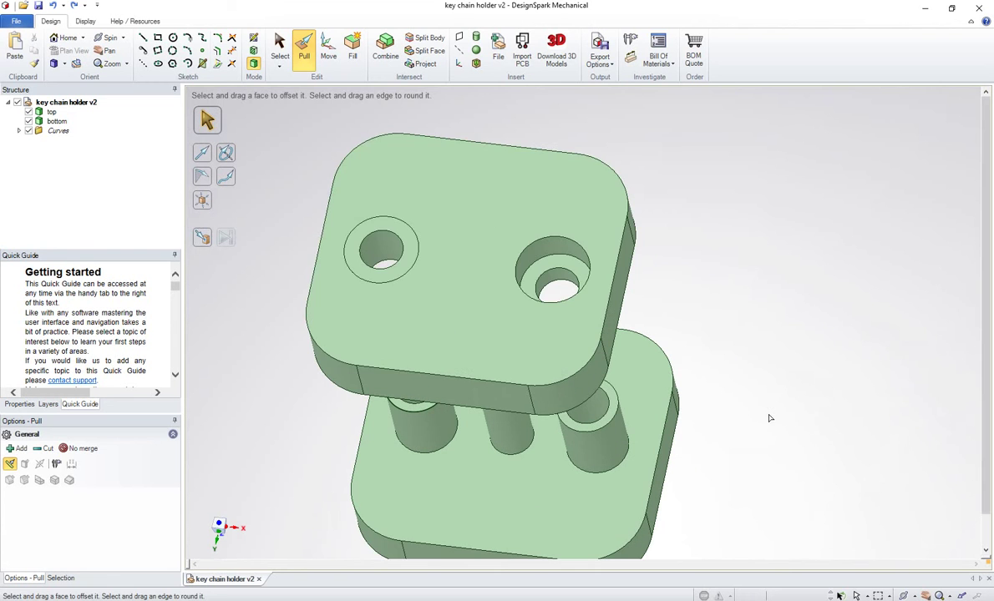
{"action": "left_click", "coordinate": [409, 254]}
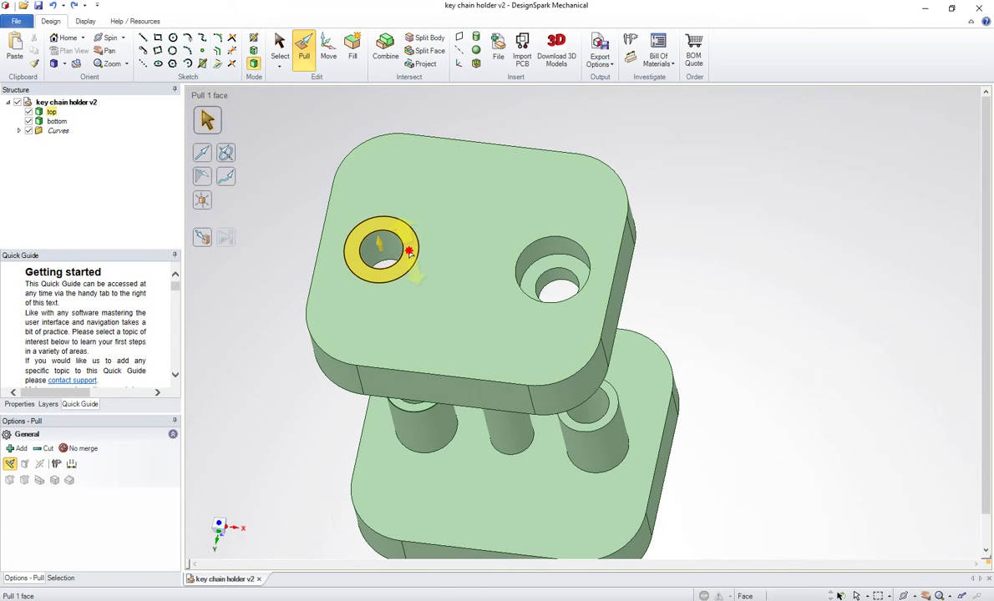
{"action": "left_click_drag", "start_coordinate": [409, 252], "coordinate": [410, 264]}
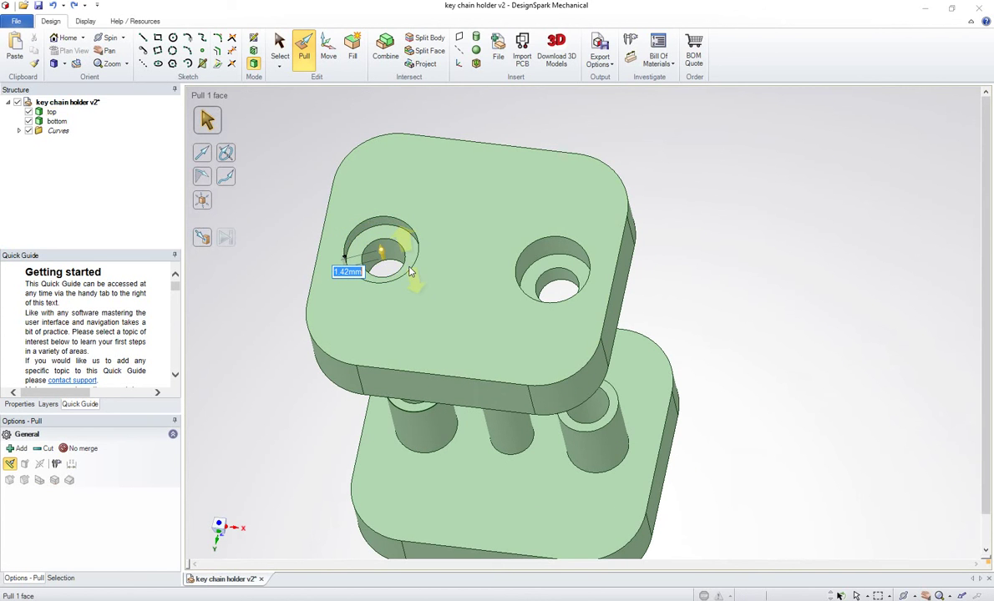
{"action": "type", "text": "3"}
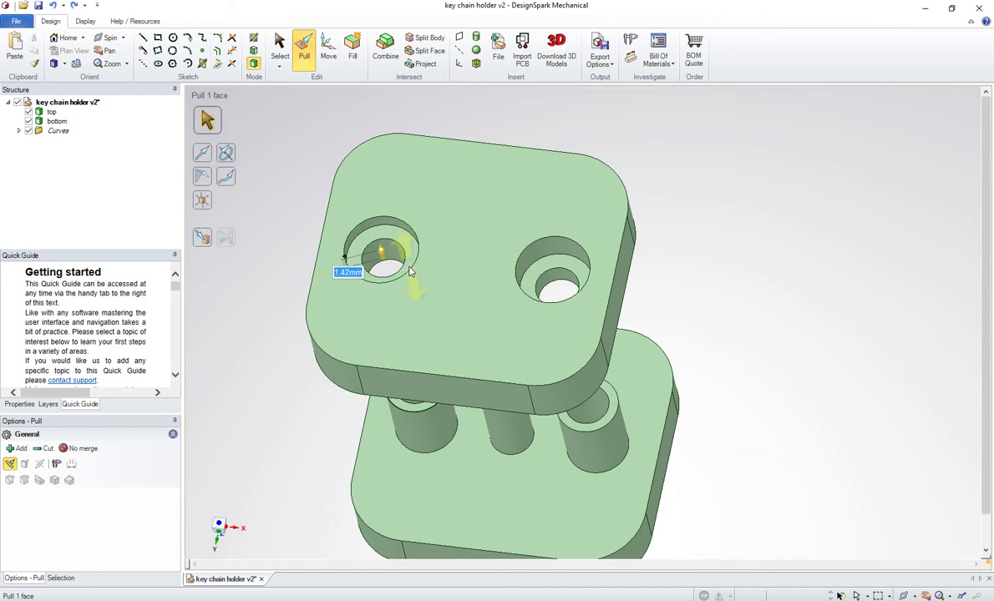
{"action": "key", "text": "Return"}
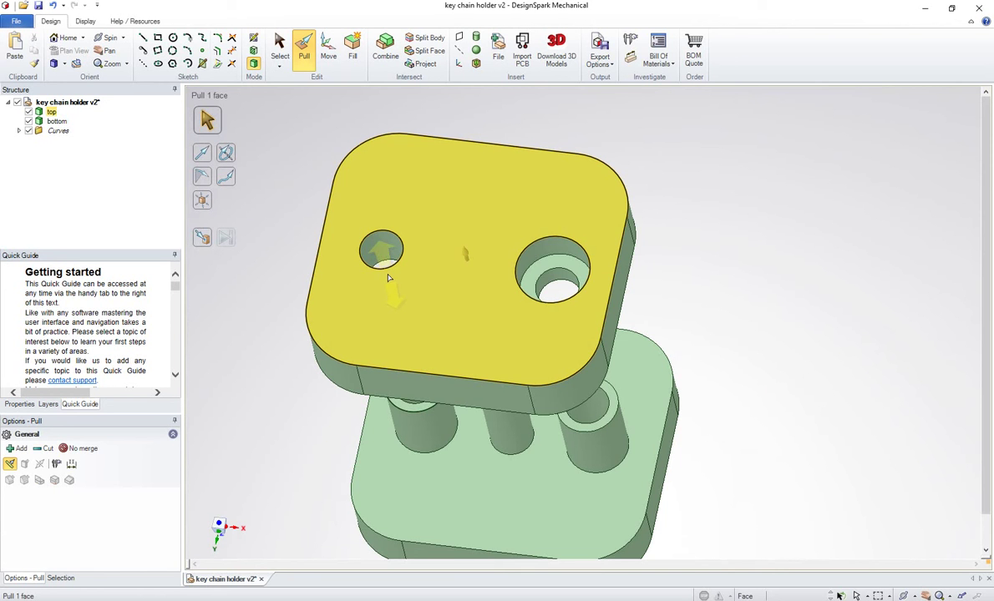
{"action": "scroll", "coordinate": [572, 412], "scroll_direction": "down", "scroll_amount": 3}
{"action": "left_click", "coordinate": [717, 414]}
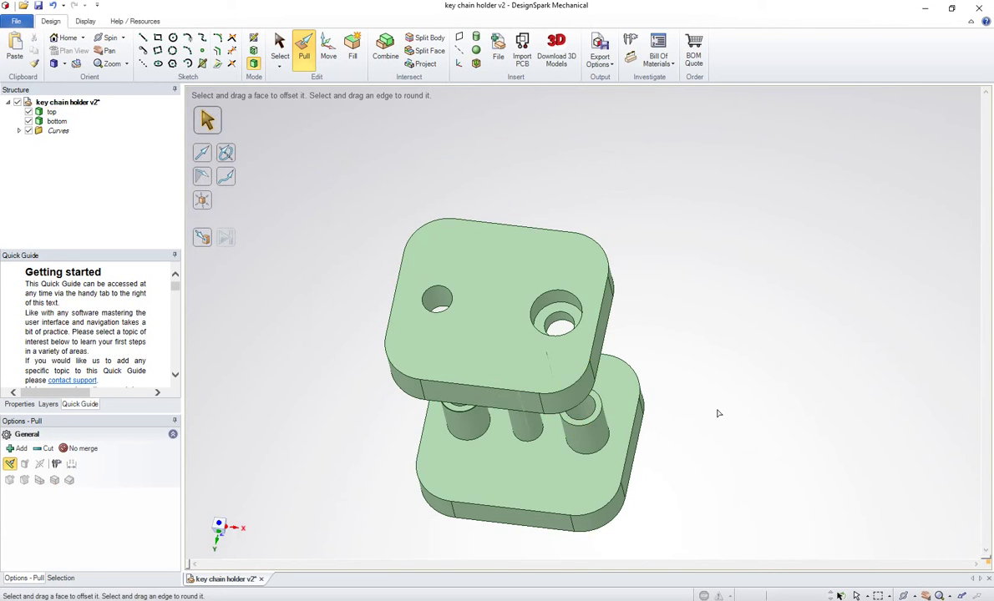
{"action": "middle_click_drag", "start_coordinate": [734, 435], "coordinate": [762, 416], "text": "shift"}
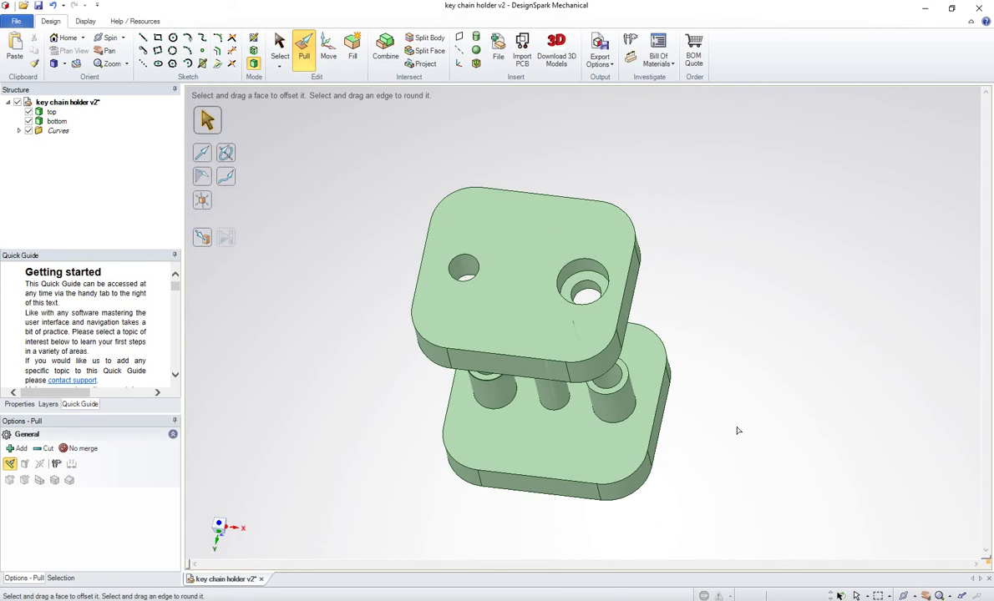
{"action": "left_click", "coordinate": [521, 292]}
{"action": "left_click", "coordinate": [707, 383]}
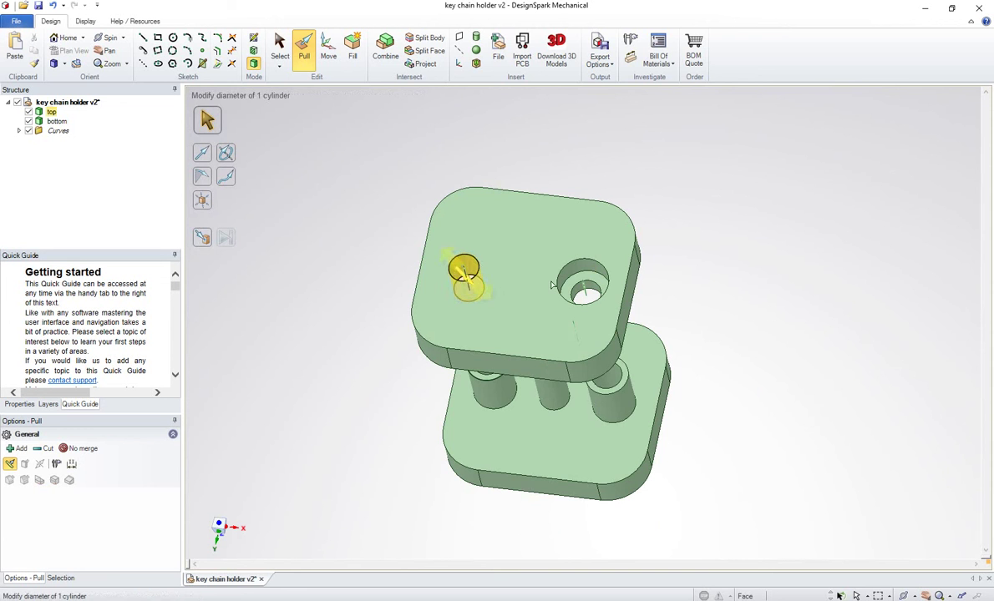
{"action": "mouse_move", "coordinate": [711, 450]}
{"action": "middle_mouse_down"}
{"action": "mouse_move", "coordinate": [755, 450]}
{"action": "mouse_move", "coordinate": [754, 441]}
{"action": "mouse_move", "coordinate": [754, 468]}
{"action": "middle_mouse_up"}
{"action": "left_click", "coordinate": [498, 277]}
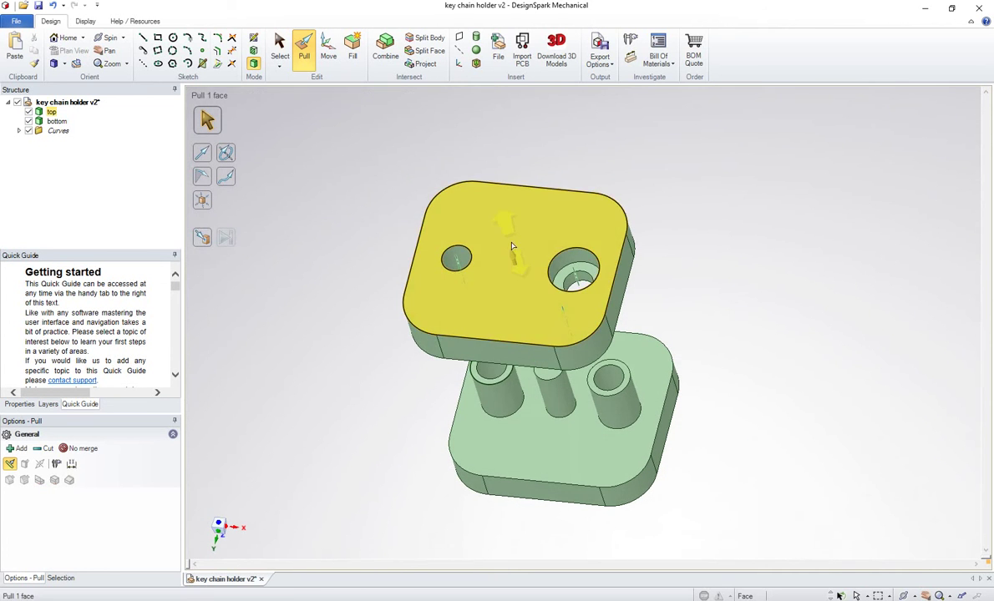
{"action": "left_click", "coordinate": [754, 317]}
{"action": "left_click", "coordinate": [537, 243]}
{"action": "middle_click_drag", "start_coordinate": [725, 264], "coordinate": [741, 304]}
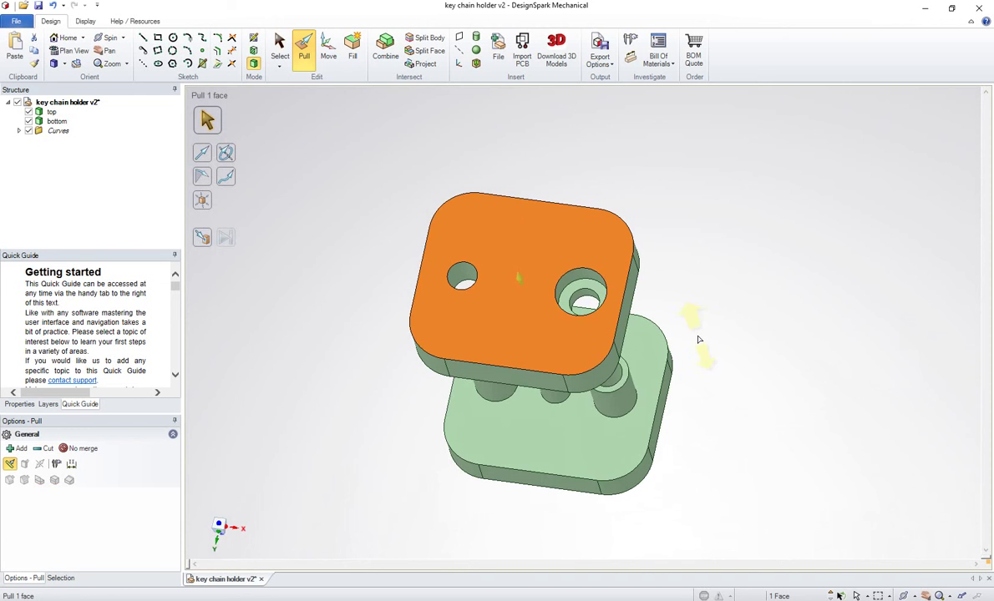
{"action": "left_click", "coordinate": [781, 300]}
{"action": "mouse_move", "coordinate": [800, 433]}
{"action": "middle_mouse_down"}
{"action": "mouse_move", "coordinate": [763, 215]}
{"action": "mouse_move", "coordinate": [808, 422]}
{"action": "mouse_move", "coordinate": [809, 408]}
{"action": "middle_mouse_up"}
{"action": "left_click", "coordinate": [532, 288]}
{"action": "left_click", "coordinate": [466, 297]}
{"action": "left_click", "coordinate": [495, 284]}
{"action": "left_click", "coordinate": [715, 350]}
{"action": "left_click", "coordinate": [550, 310]}
{"action": "left_click", "coordinate": [714, 374]}
{"action": "left_click", "coordinate": [519, 297]}
{"action": "scroll", "coordinate": [514, 338], "scroll_direction": "up", "scroll_amount": 3}
{"action": "middle_click_drag", "start_coordinate": [582, 341], "coordinate": [571, 320]}
Delete the leftover Curves folder from the model structure.
{"action": "key", "text": "s"}
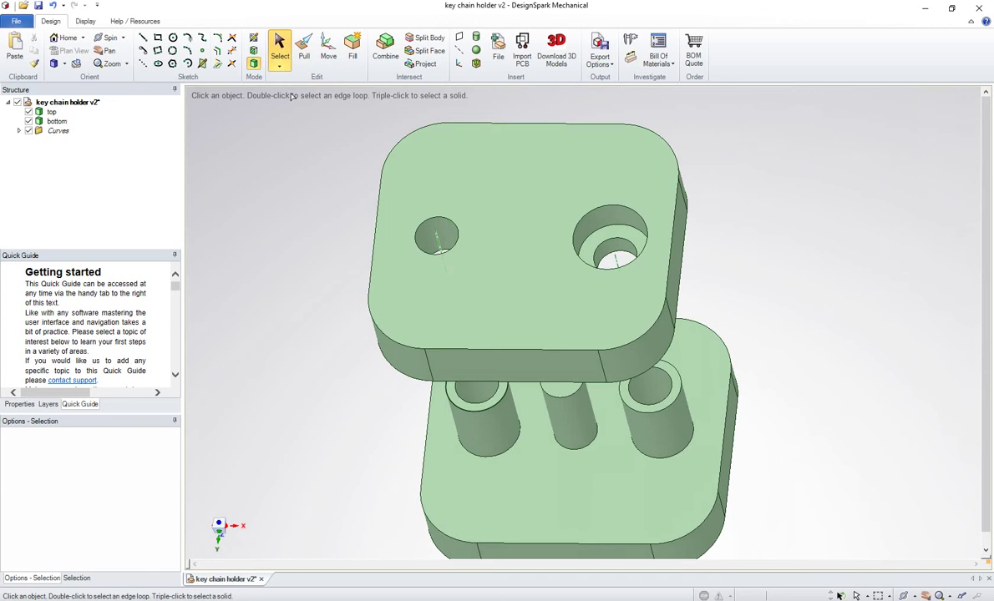
{"action": "left_click", "coordinate": [432, 197]}
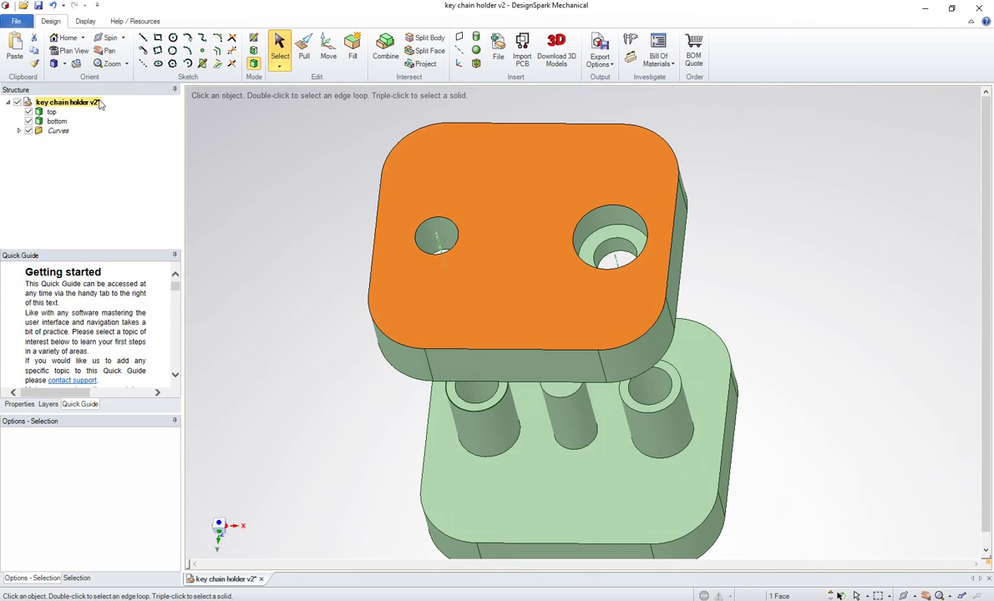
{"action": "left_click", "coordinate": [55, 130]}
{"action": "double_click", "coordinate": [53, 131]}
{"action": "right_click", "coordinate": [55, 131]}
{"action": "left_click", "coordinate": [86, 156]}
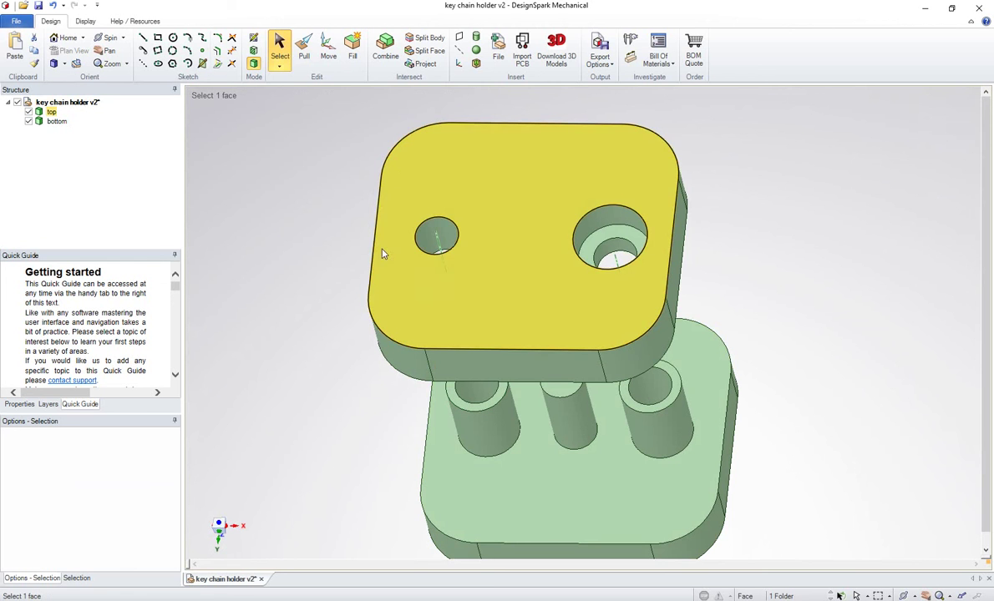
Sketch a 6 mm circle on the top plate's upper face in plan view, centered on the left hole.
{"action": "left_click", "coordinate": [408, 156]}
{"action": "key", "text": "Escape"}
{"action": "left_click", "coordinate": [278, 59]}
{"action": "left_click", "coordinate": [392, 160]}
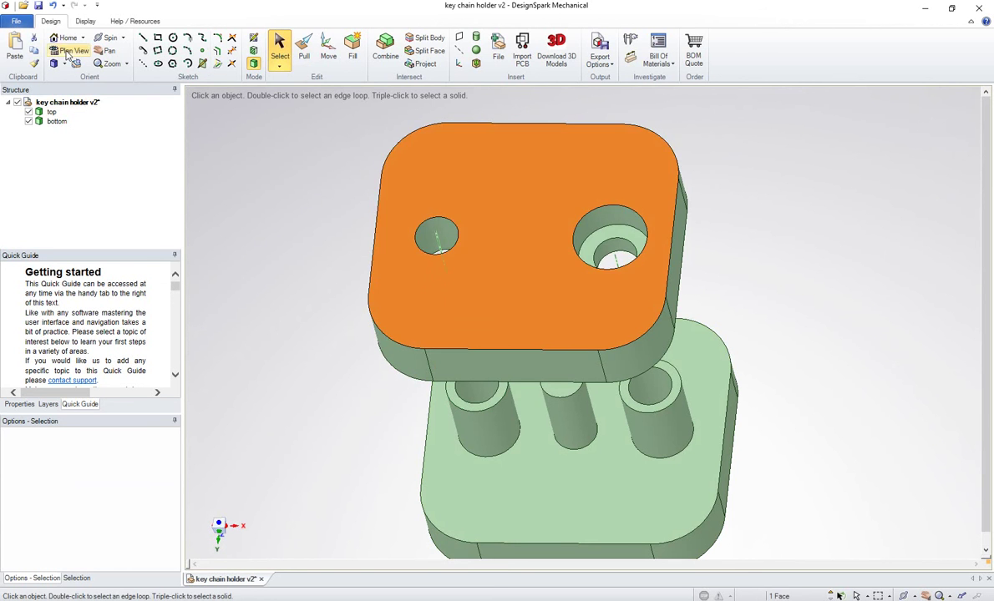
{"action": "key", "text": "v"}
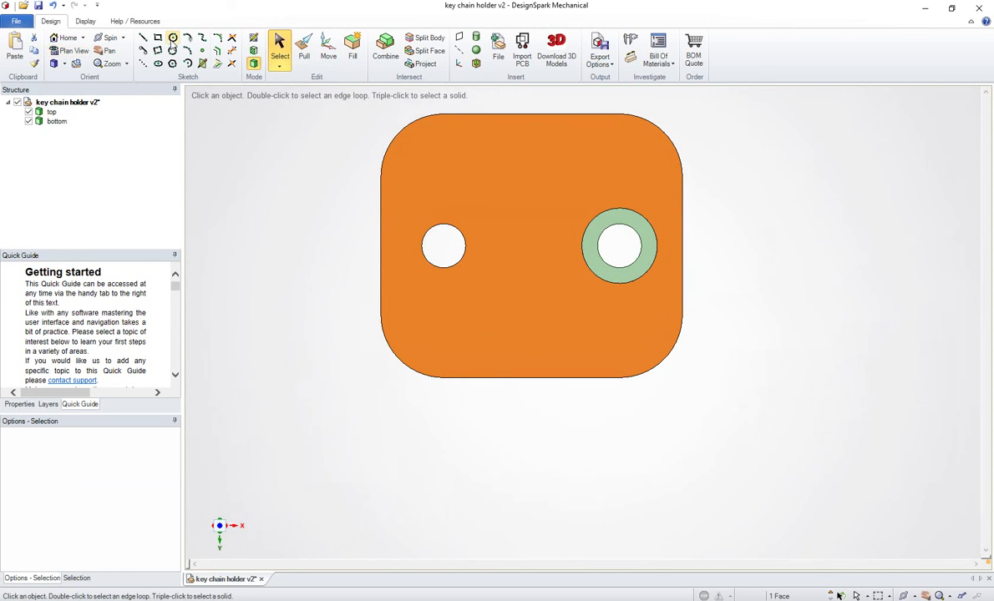
{"action": "left_click", "coordinate": [172, 37]}
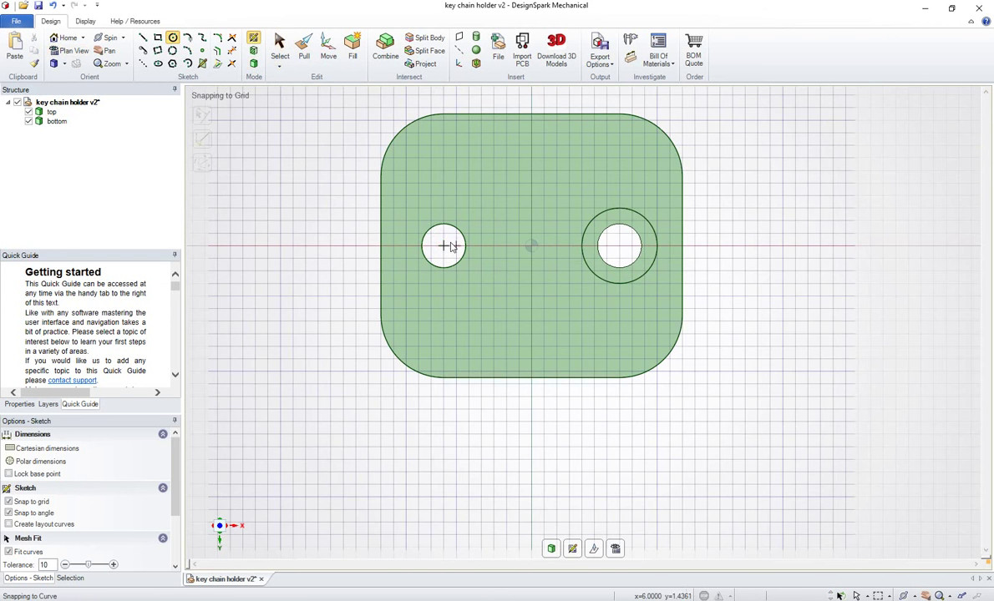
{"action": "left_click", "coordinate": [444, 246]}
{"action": "left_click", "coordinate": [480, 266]}
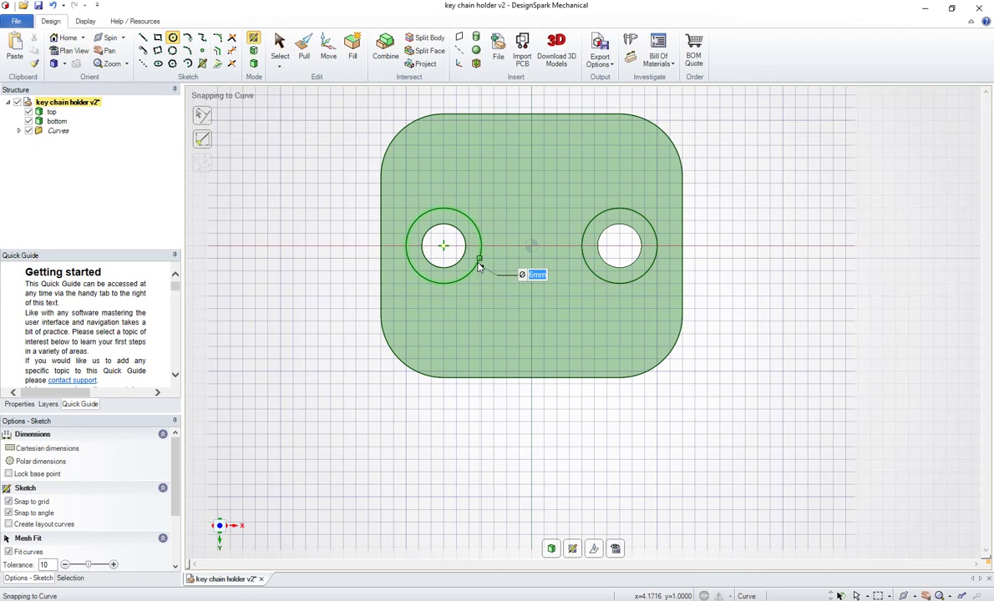
Convert the 6 mm circle sketch to 3D with Pull and delete the circular surface covering the left hole.
{"action": "left_click", "coordinate": [303, 46]}
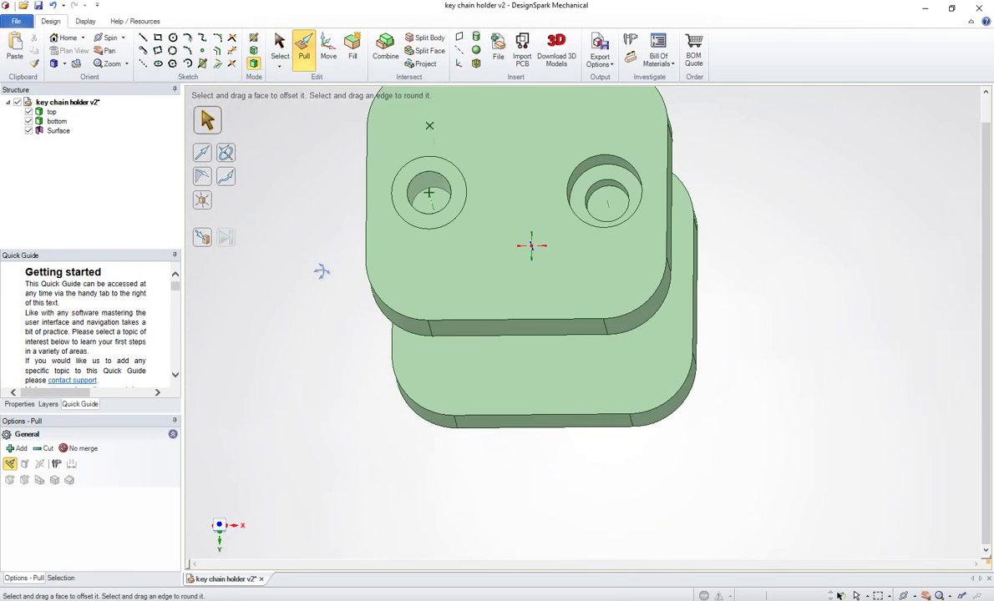
{"action": "left_click", "coordinate": [425, 181]}
{"action": "right_click", "coordinate": [434, 183]}
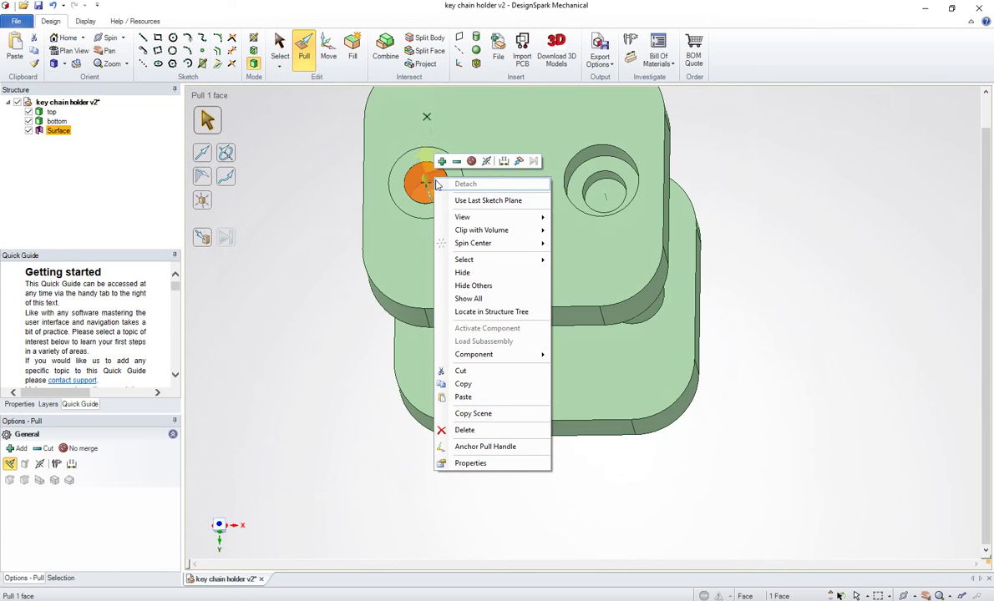
{"action": "left_click", "coordinate": [471, 428]}
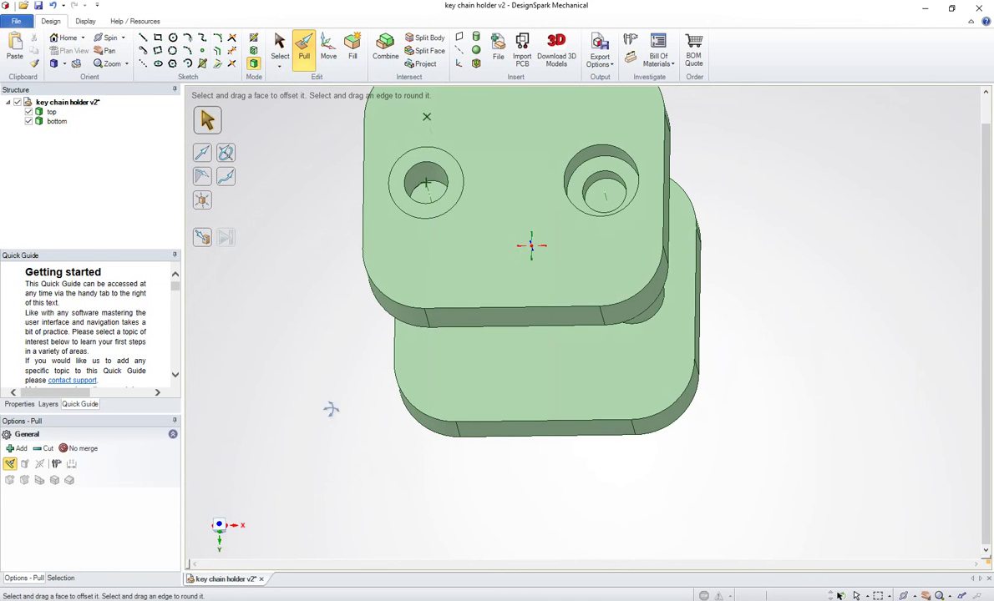
Try to pull the new ring-shaped face around the left hole up to the right counterbore's floor, and undo the pull.
{"action": "left_click", "coordinate": [467, 215]}
{"action": "left_click", "coordinate": [441, 182]}
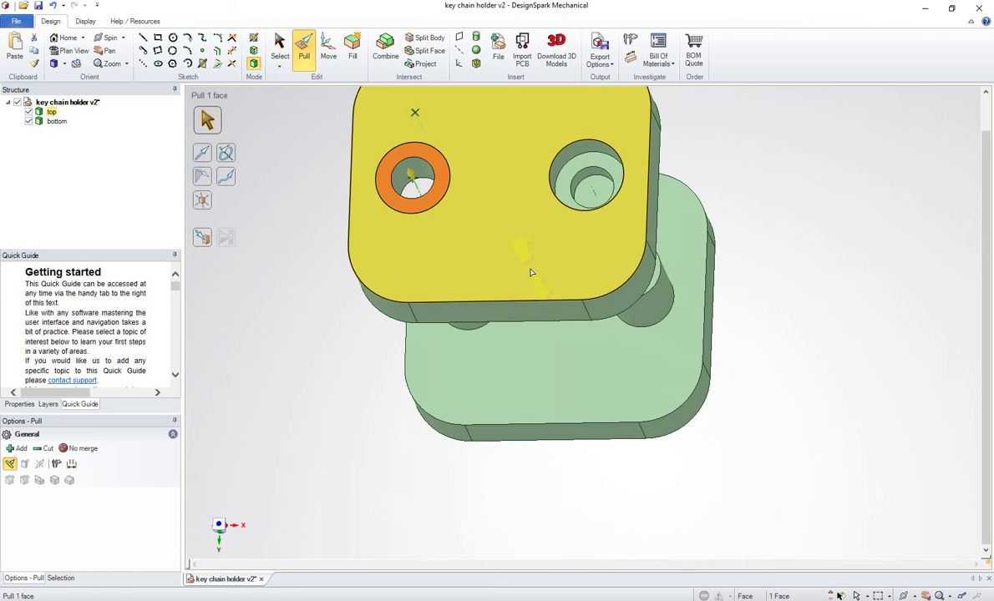
{"action": "middle_click_drag", "start_coordinate": [531, 243], "coordinate": [590, 297], "text": "shift"}
{"action": "scroll", "coordinate": [552, 307], "scroll_direction": "up", "scroll_amount": 3}
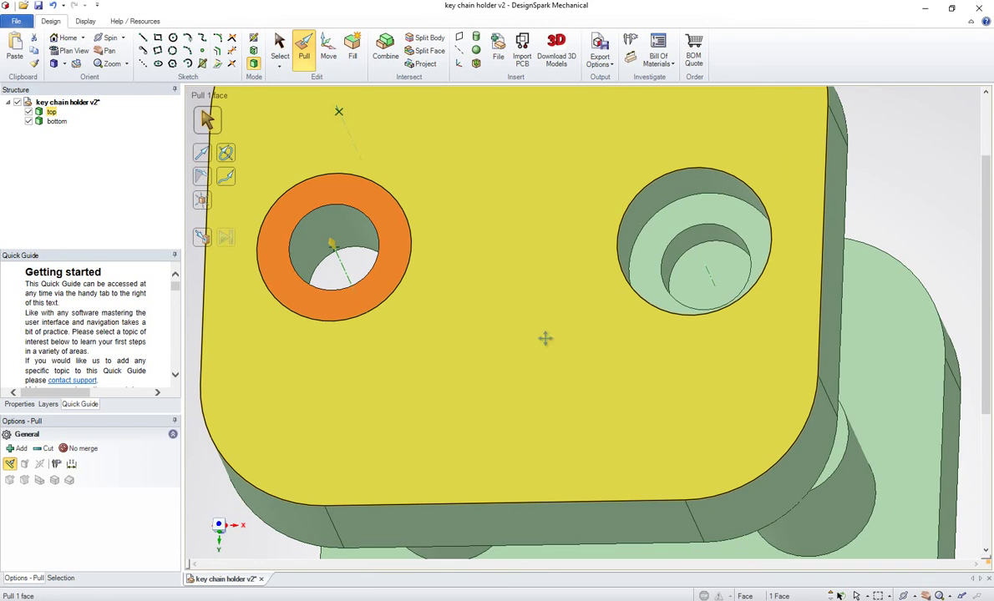
{"action": "left_click", "coordinate": [203, 238]}
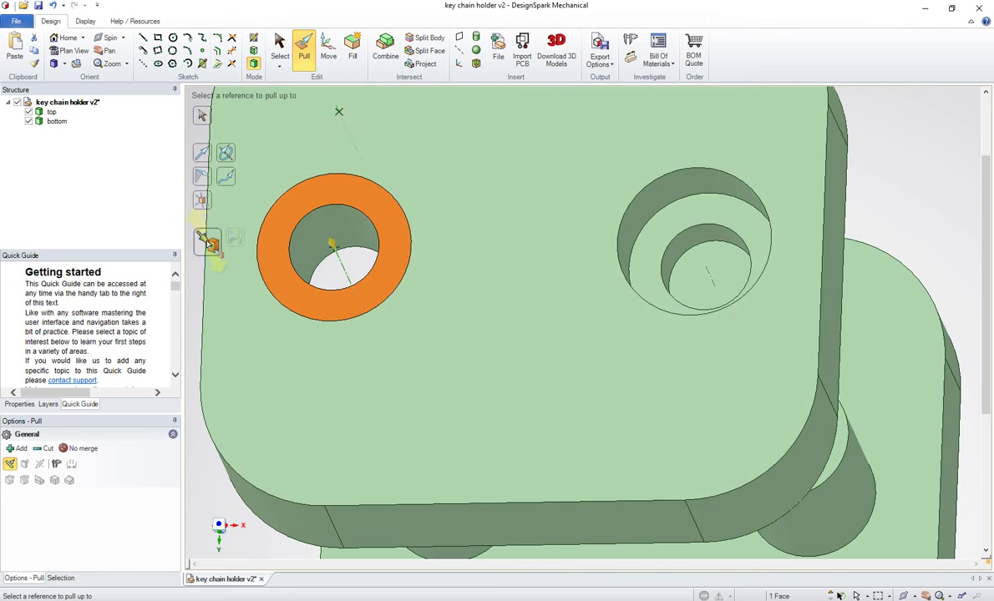
{"action": "left_click", "coordinate": [645, 255]}
{"action": "scroll", "coordinate": [586, 274], "scroll_direction": "down", "scroll_amount": 3}
{"action": "left_click", "coordinate": [830, 178]}
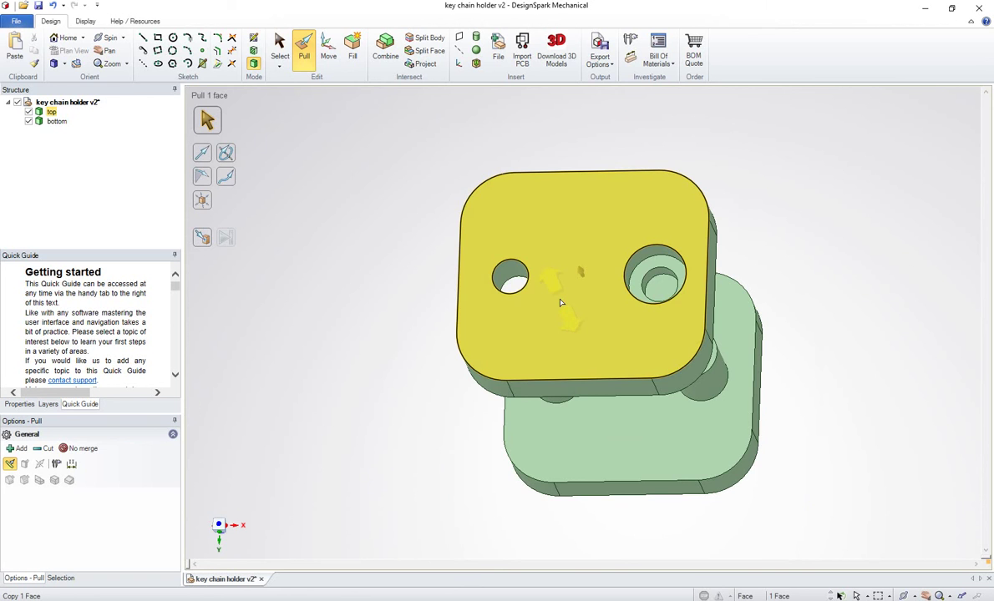
{"action": "scroll", "coordinate": [561, 303], "scroll_direction": "up", "scroll_amount": 4}
{"action": "scroll", "coordinate": [418, 374], "scroll_direction": "down", "scroll_amount": 3}
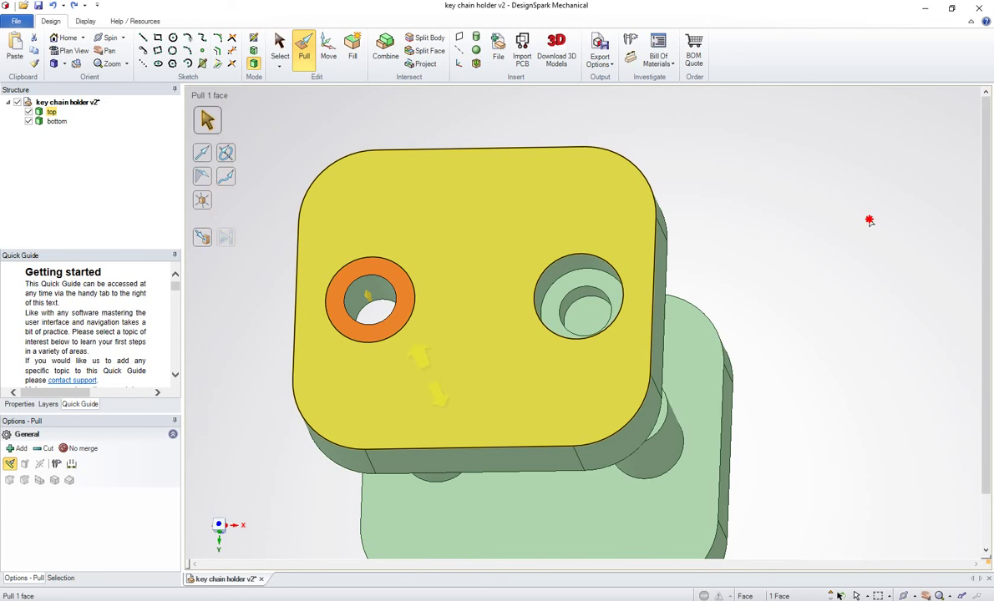
{"action": "left_click", "coordinate": [866, 223]}
Try to pull the ring-shaped face around the left hole freehand to form the counterbore, and clear the selection.
{"action": "middle_click_drag", "start_coordinate": [797, 343], "coordinate": [832, 355], "text": "shift"}
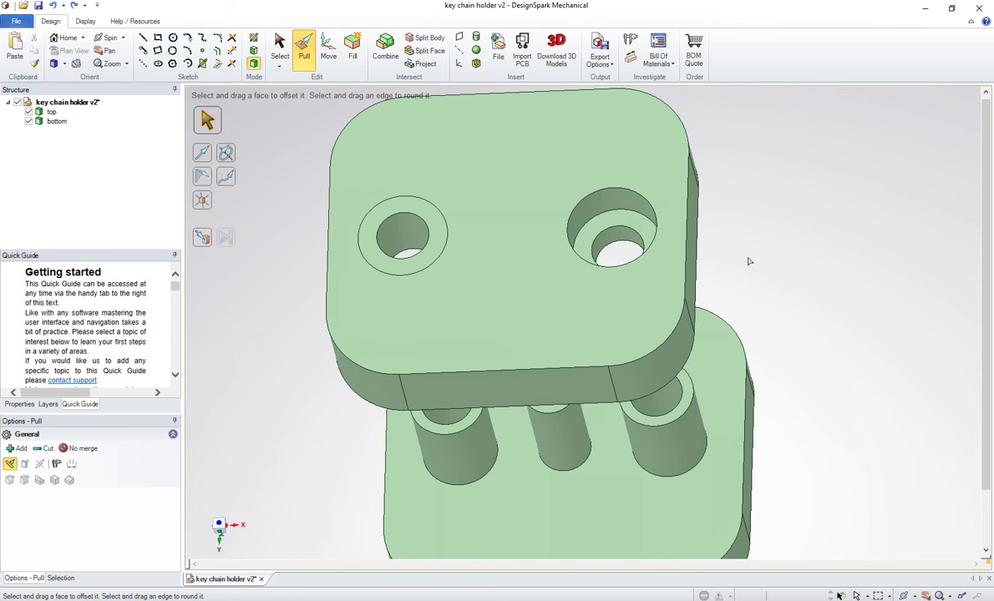
{"action": "scroll", "coordinate": [443, 418], "scroll_direction": "down", "scroll_amount": 3}
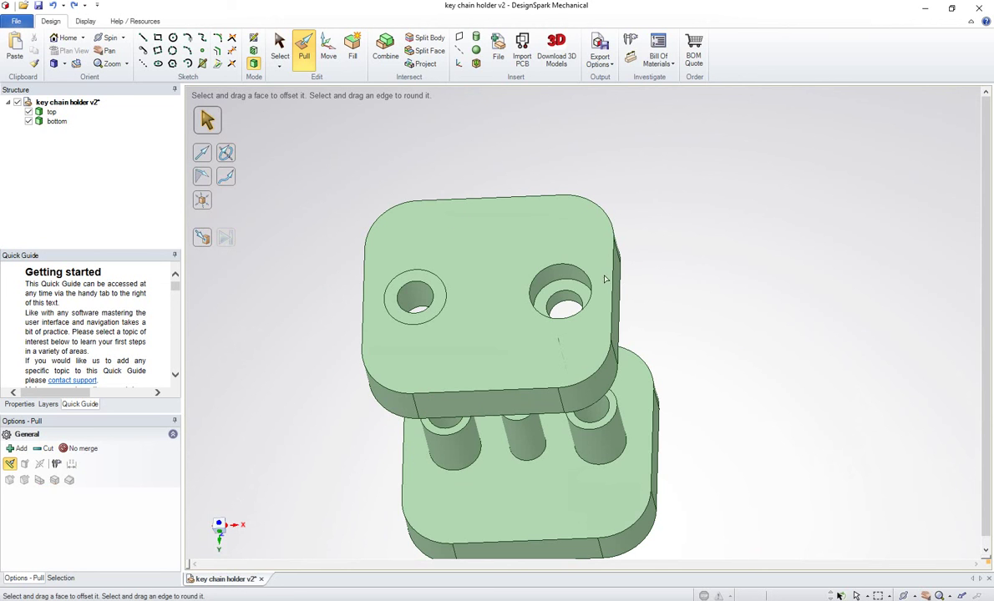
{"action": "scroll", "coordinate": [690, 412], "scroll_direction": "down", "scroll_amount": 2}
{"action": "middle_click_drag", "start_coordinate": [745, 425], "coordinate": [781, 439]}
{"action": "scroll", "coordinate": [457, 317], "scroll_direction": "up", "scroll_amount": 3}
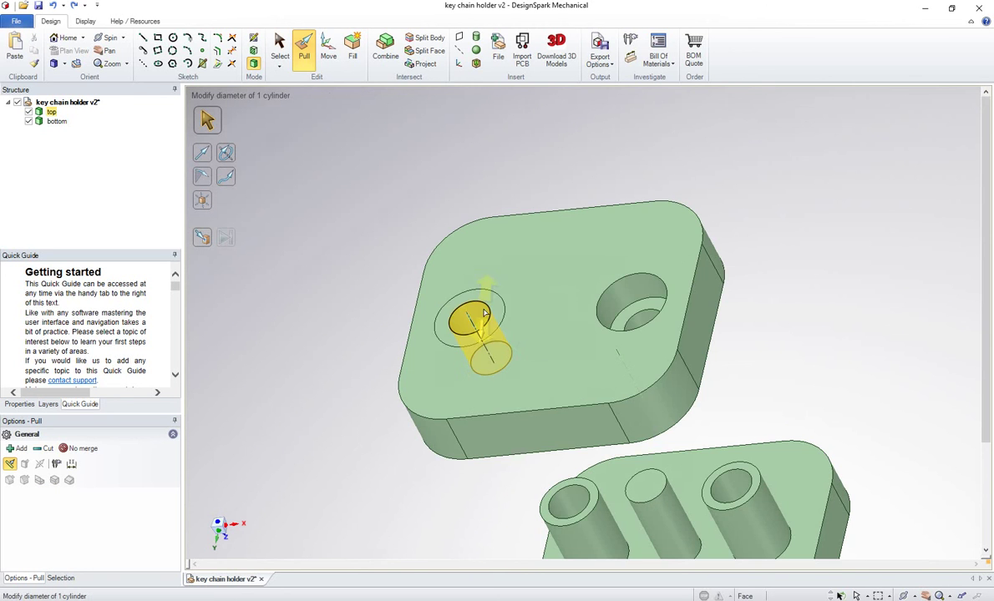
{"action": "left_click", "coordinate": [496, 315]}
{"action": "mouse_move", "coordinate": [497, 318]}
{"action": "left_mouse_down"}
{"action": "mouse_move", "coordinate": [523, 376]}
{"action": "mouse_move", "coordinate": [493, 315]}
{"action": "left_mouse_up"}
{"action": "left_click", "coordinate": [473, 345]}
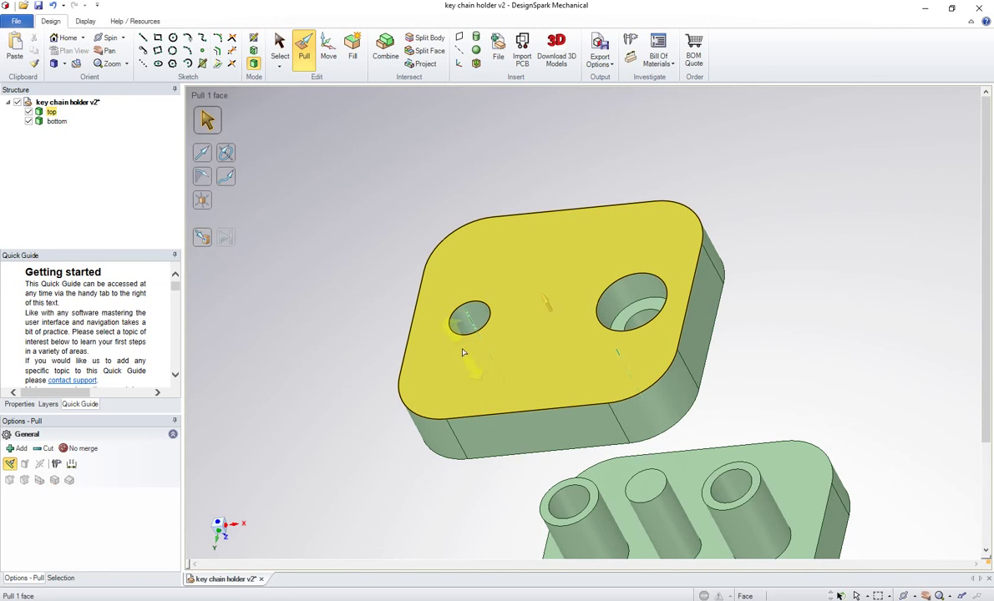
{"action": "left_click", "coordinate": [506, 451]}
{"action": "left_click", "coordinate": [572, 459]}
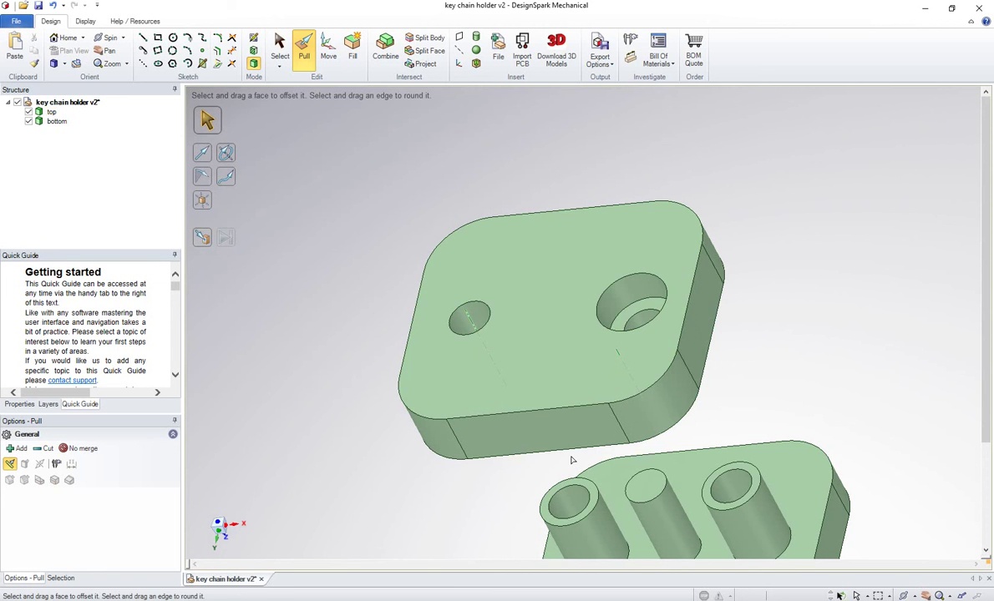